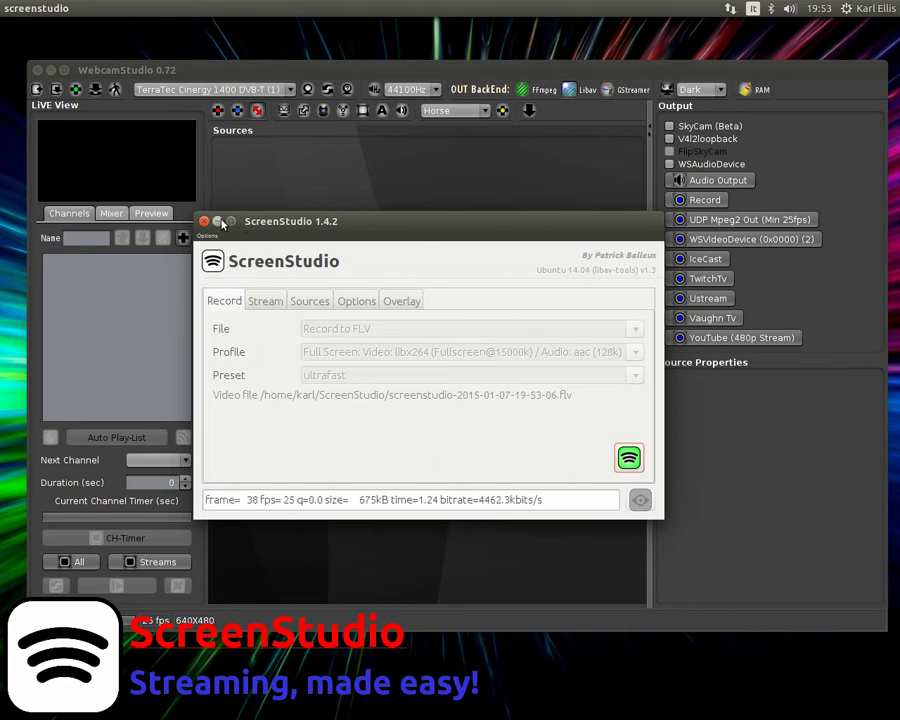
# Step: Minimize the ScreenStudio recorder window to reveal the empty WebcamStudio workspace
pyautogui.click(219, 221)
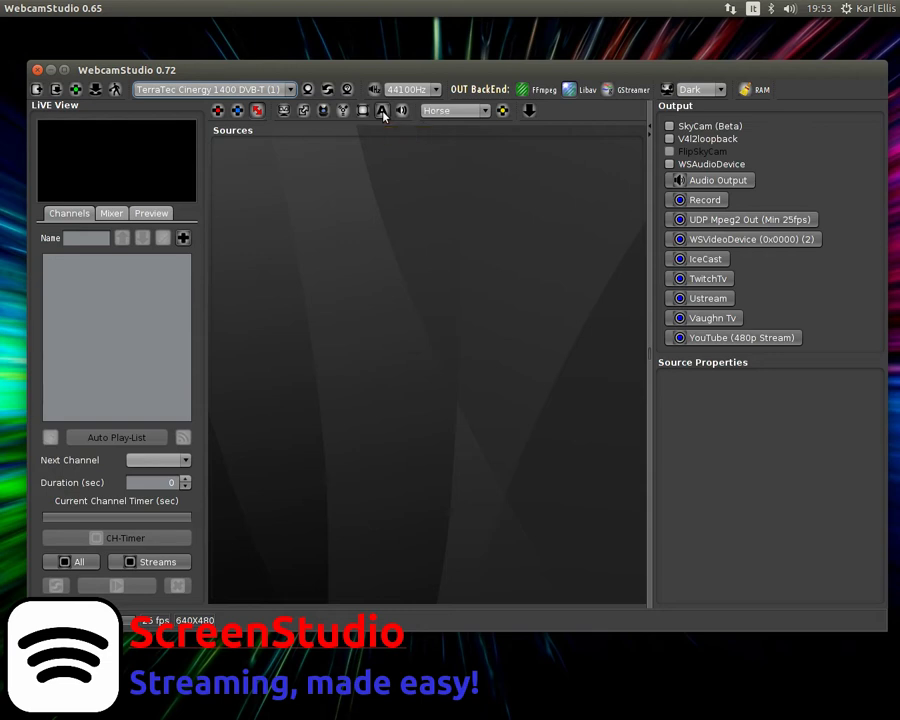
# Step: Add a text source, move its window to the right, and briefly try timer mode
pyautogui.click(382, 111)
pyautogui.moveTo(320, 141); pyautogui.dragTo(535, 191)
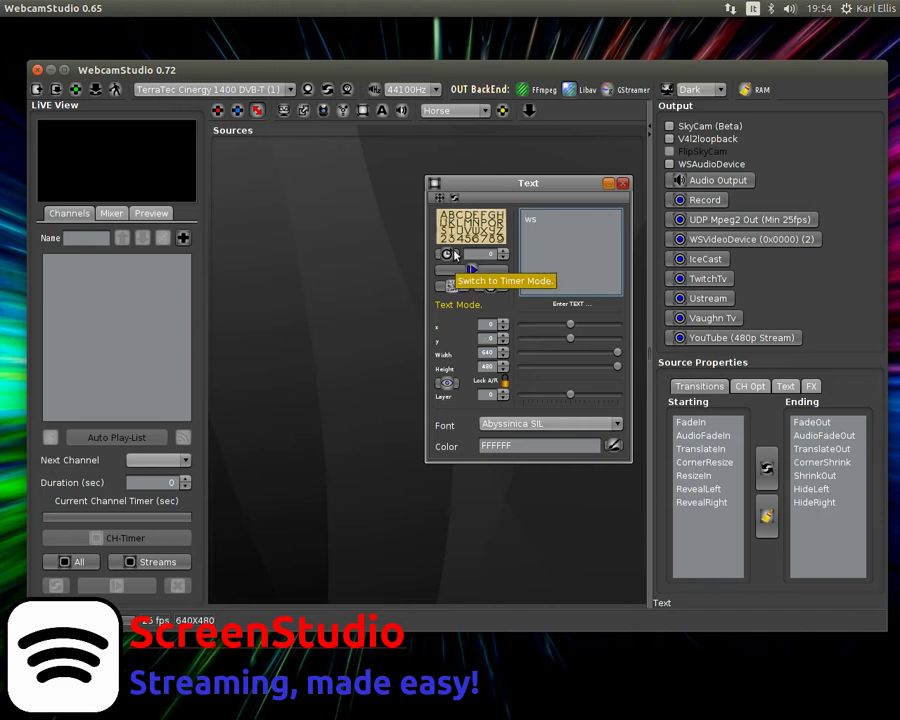
pyautogui.click(452, 256)
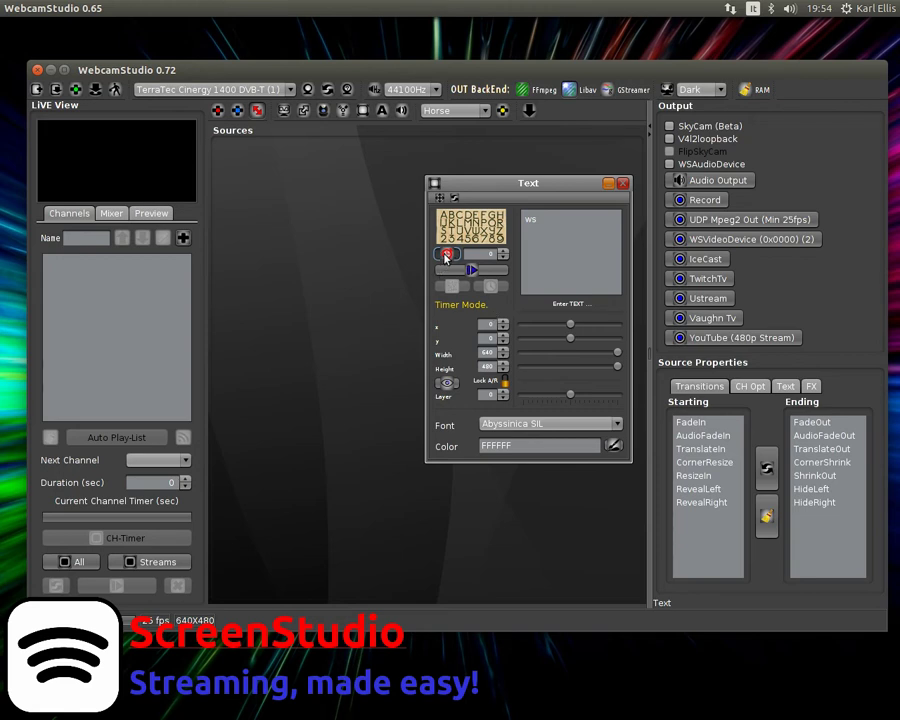
pyautogui.click(446, 256)
# Step: Try the text clock and QR code modes, then settle on timer mode
pyautogui.click(494, 287)
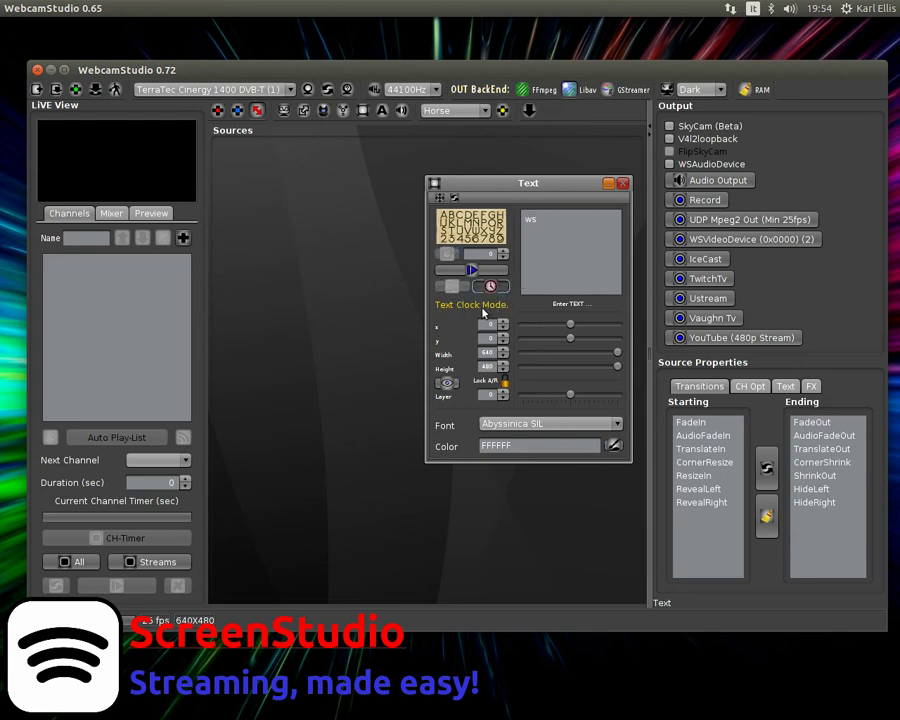
pyautogui.click(453, 287)
pyautogui.click(453, 287)
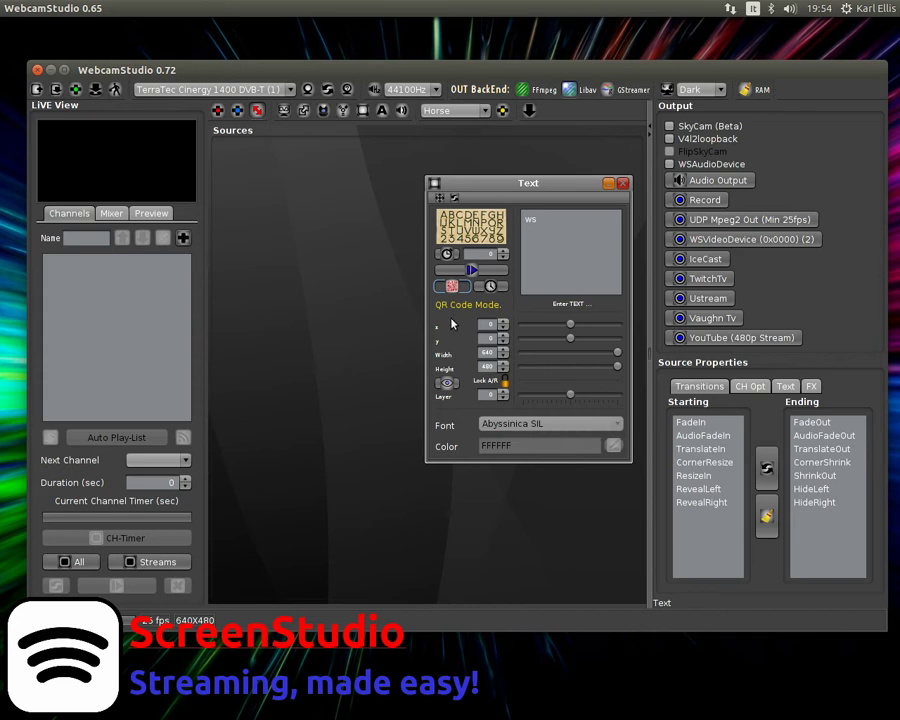
pyautogui.click(452, 287)
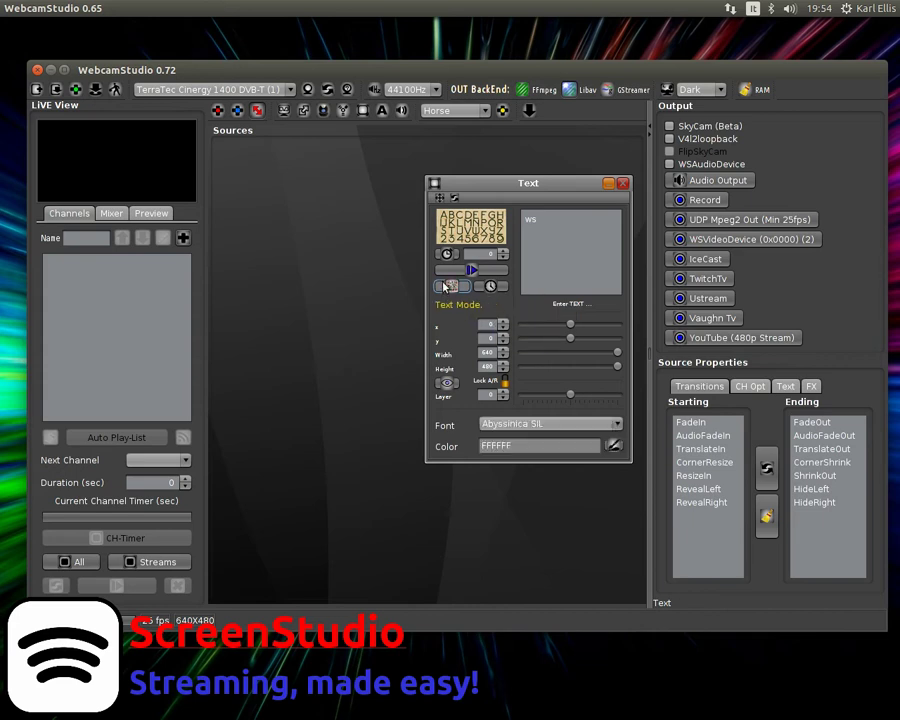
pyautogui.click(444, 254)
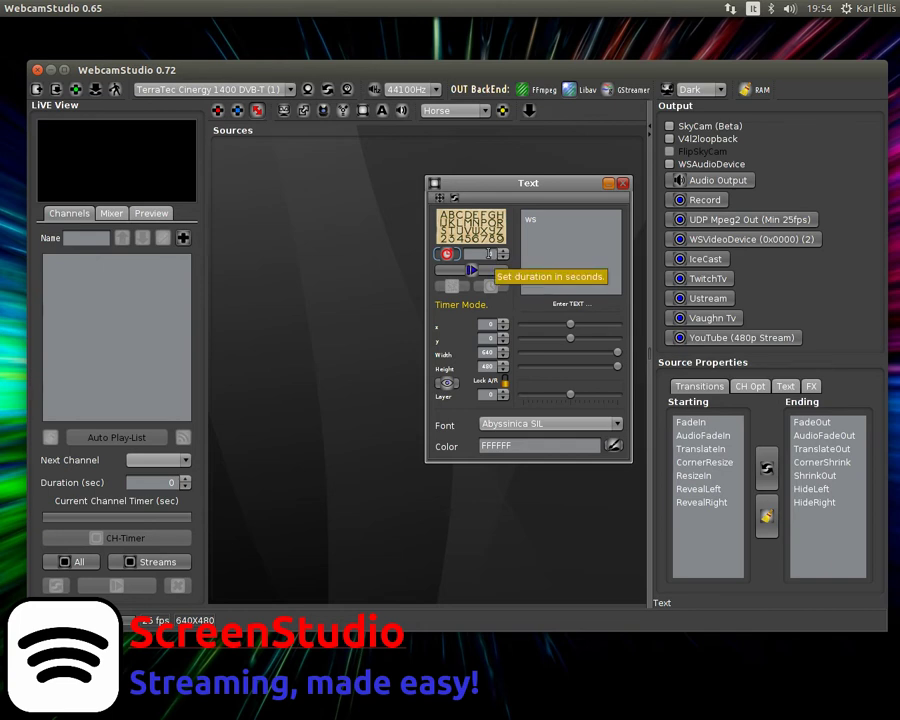
pyautogui.write('10')
# Step: Set the text timer to 10 seconds and play it once as a test
pyautogui.click(479, 268)
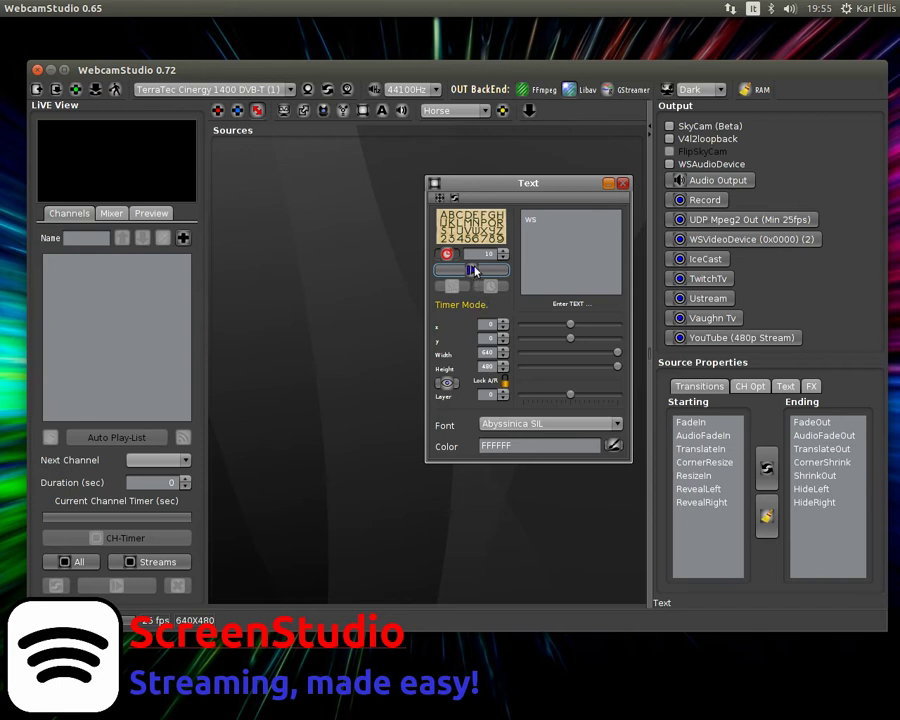
pyautogui.click(472, 270)
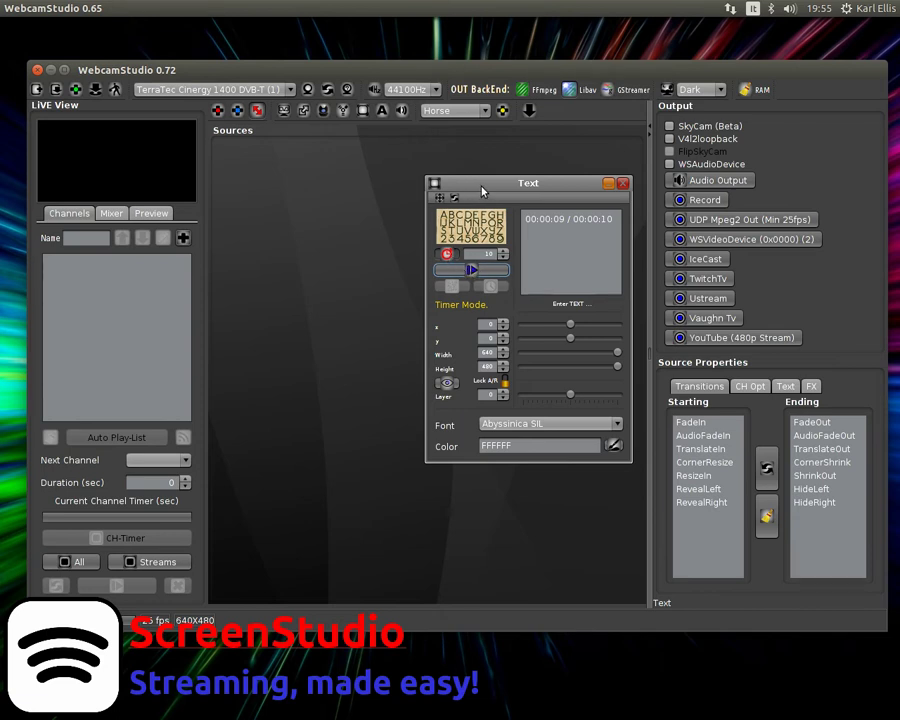
# Step: Add SoylentClip5.mp4 from TV_Clips as a video source and move it aside
pyautogui.moveTo(482, 191)
pyautogui.mouseDown()
pyautogui.moveTo(508, 183)
pyautogui.moveTo(489, 178)
pyautogui.mouseUp()
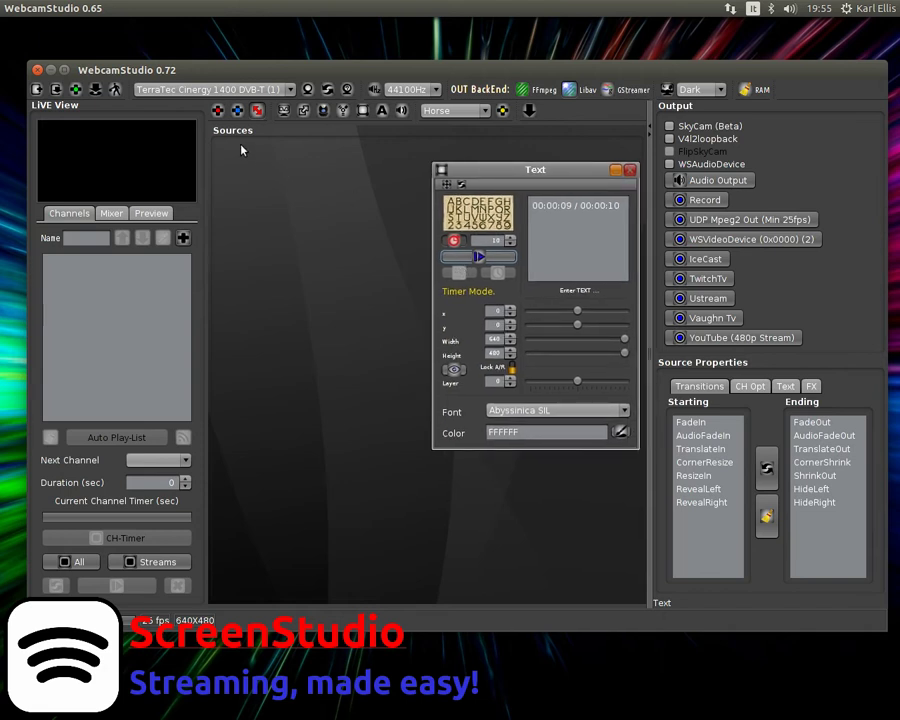
pyautogui.click(218, 110)
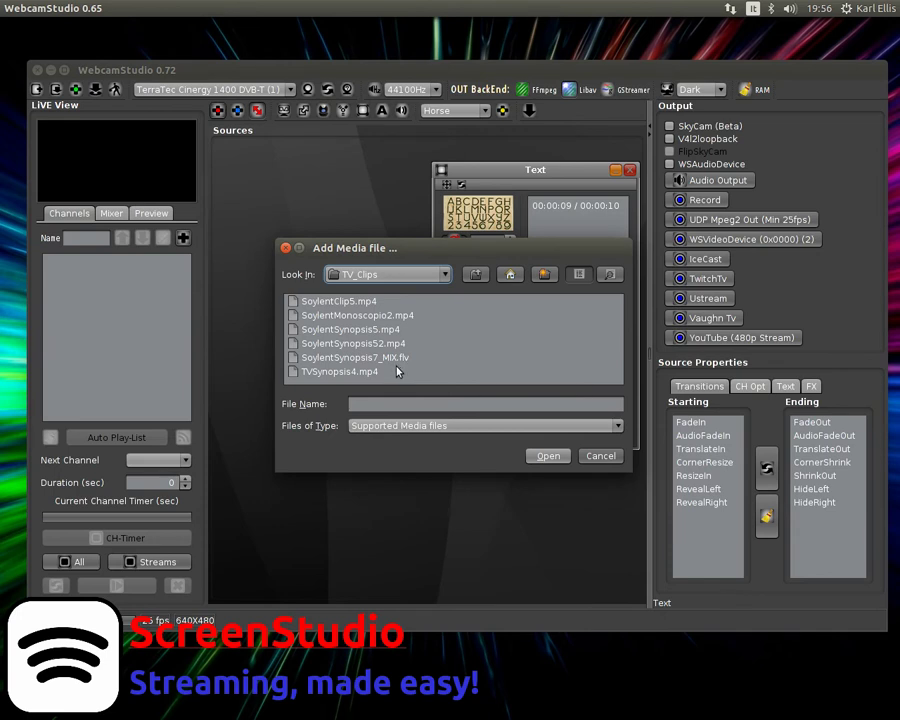
pyautogui.click(374, 301)
pyautogui.doubleClick(374, 301)
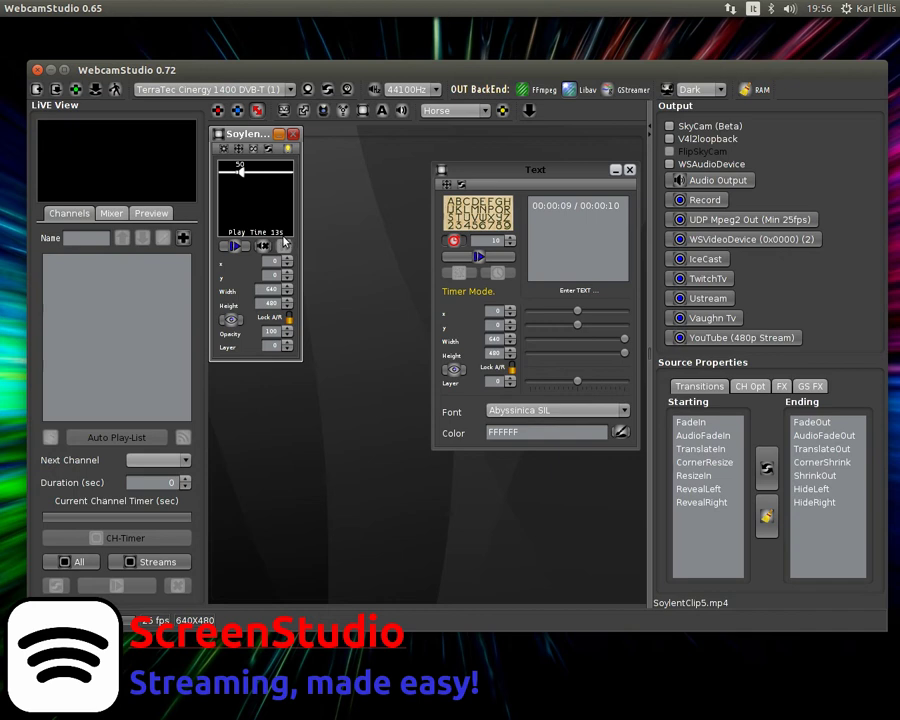
pyautogui.moveTo(253, 137); pyautogui.dragTo(265, 204)
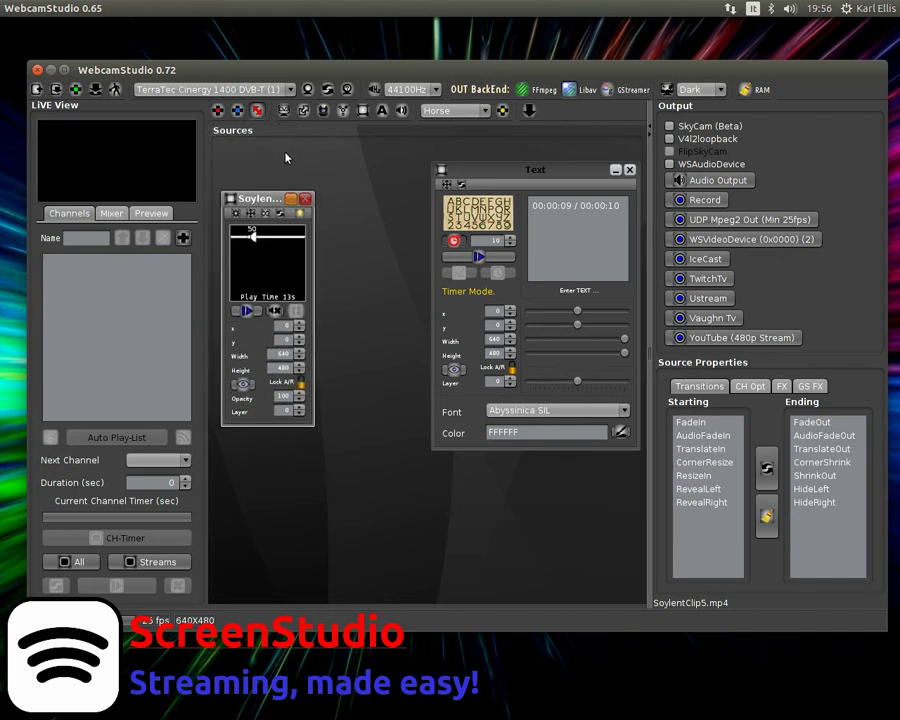
# Step: Add SoylentSynopsis7_MIX.flv as a second source placed beside the first clip
pyautogui.click(217, 110)
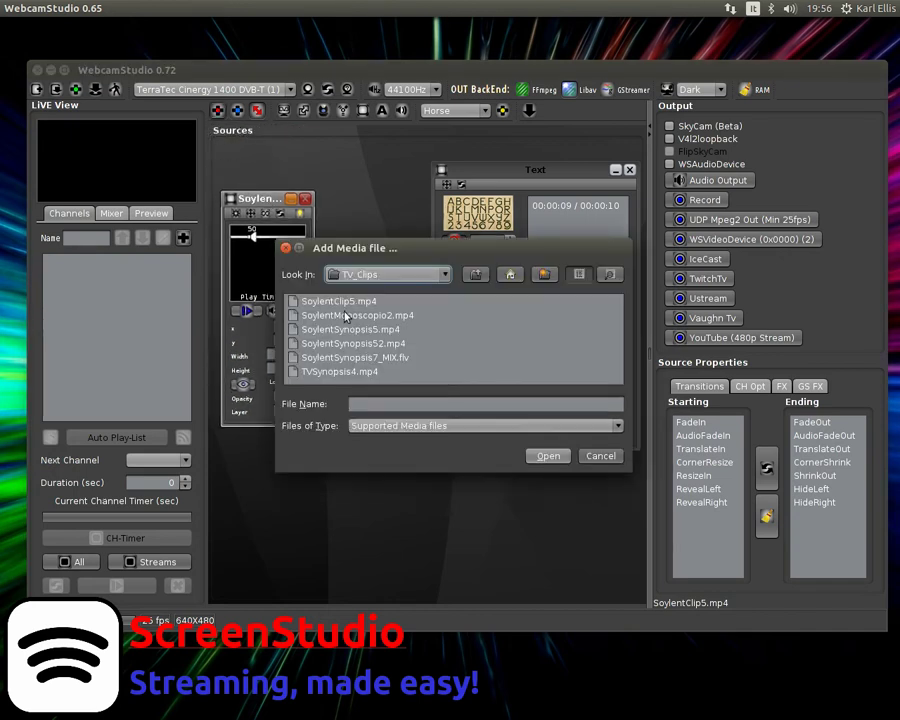
pyautogui.doubleClick(345, 357)
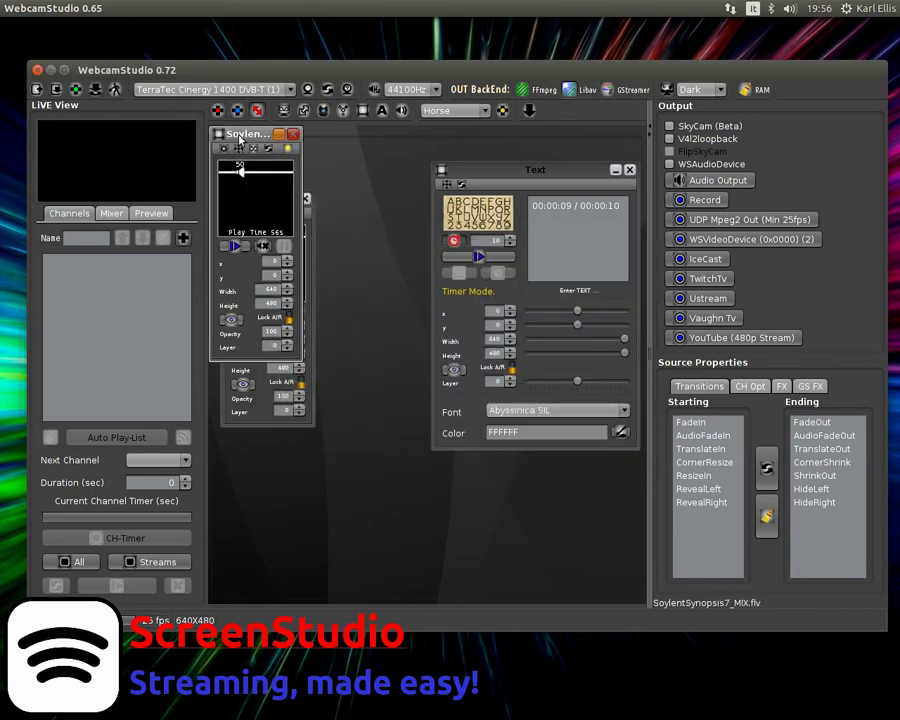
pyautogui.moveTo(250, 134); pyautogui.dragTo(370, 195)
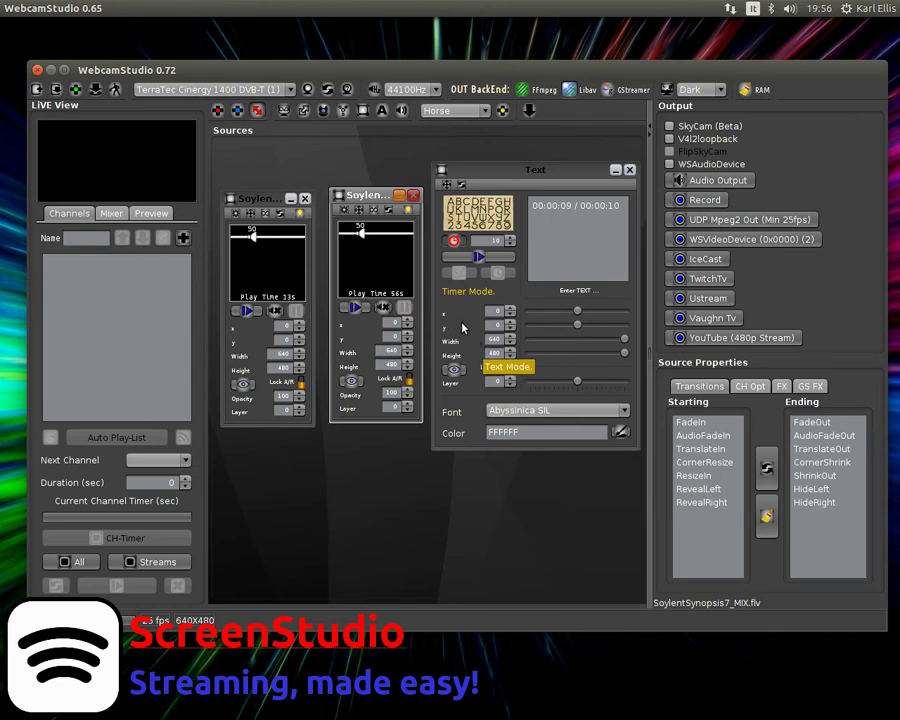
# Step: Select the text source's timer duration for editing
pyautogui.click(485, 268)
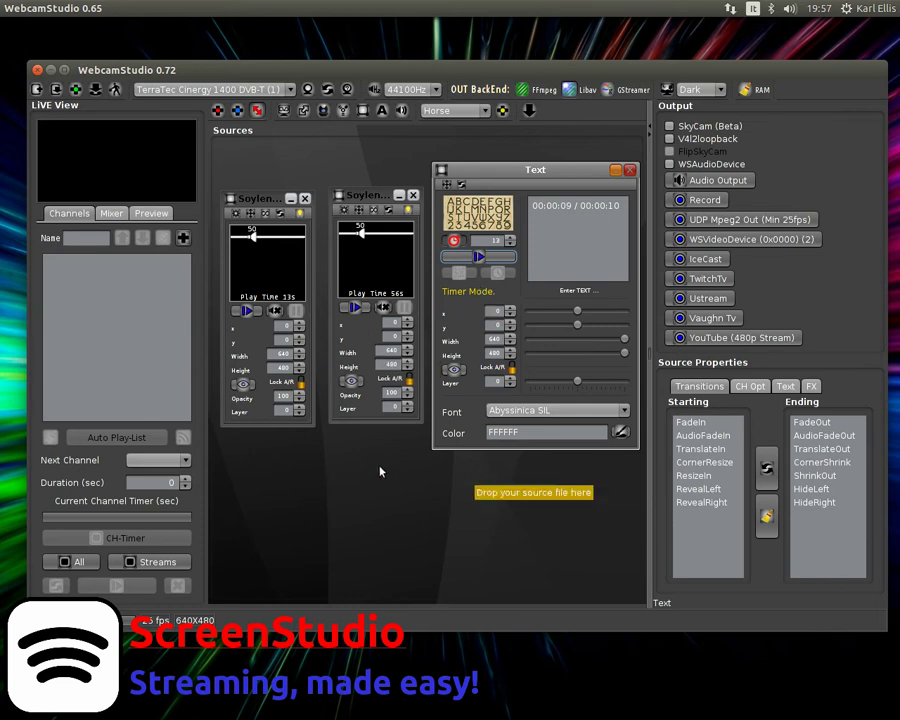
# Step: Play SoylentClip5 and the timer text with audio output on, timer text on layer 1
pyautogui.click(247, 310)
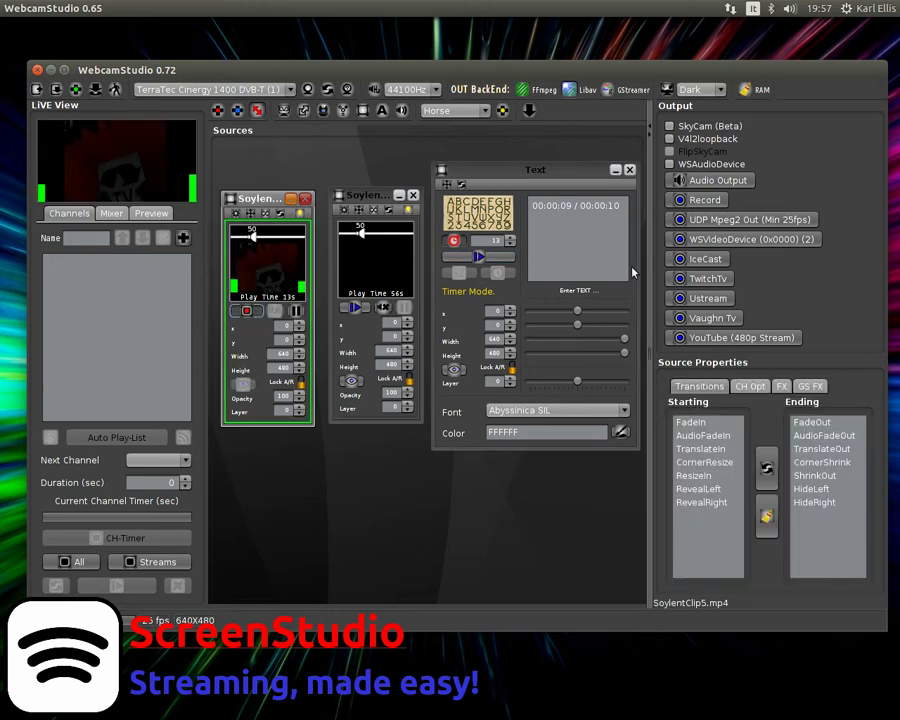
pyautogui.click(700, 182)
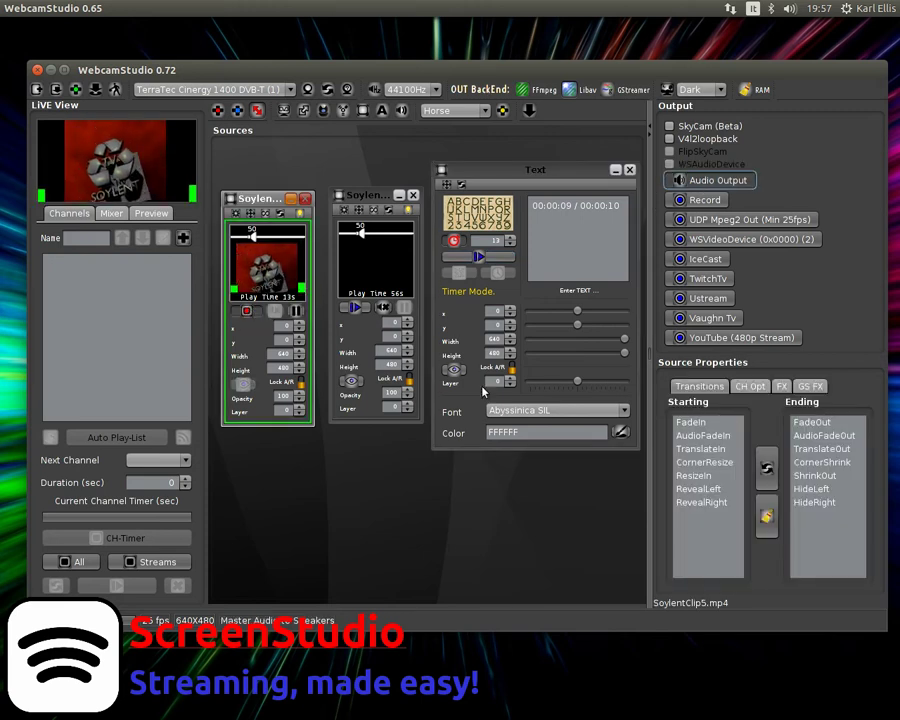
pyautogui.click(494, 259)
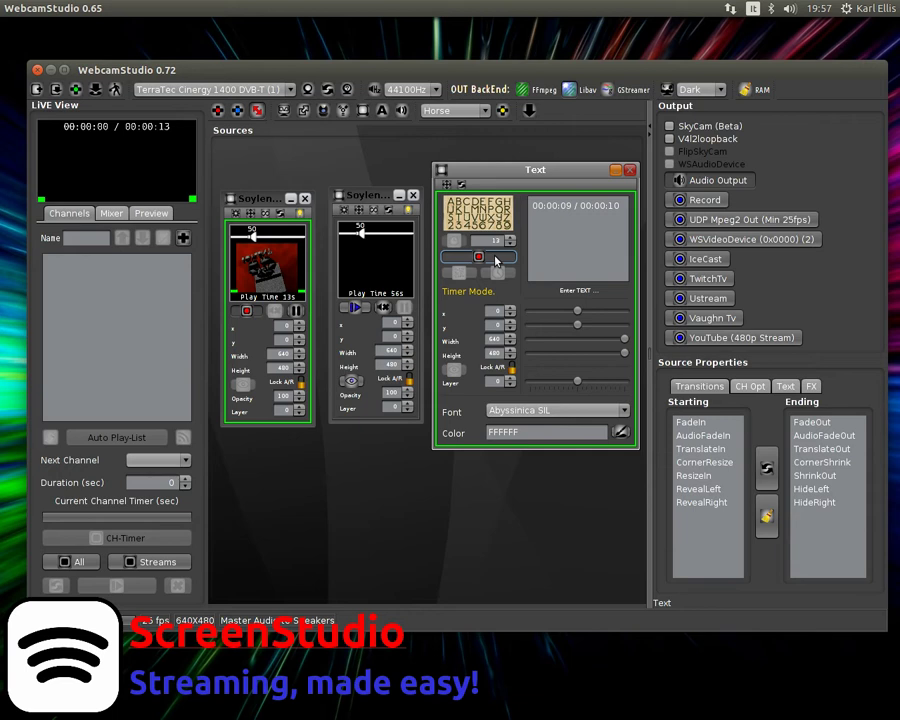
pyautogui.click(510, 378)
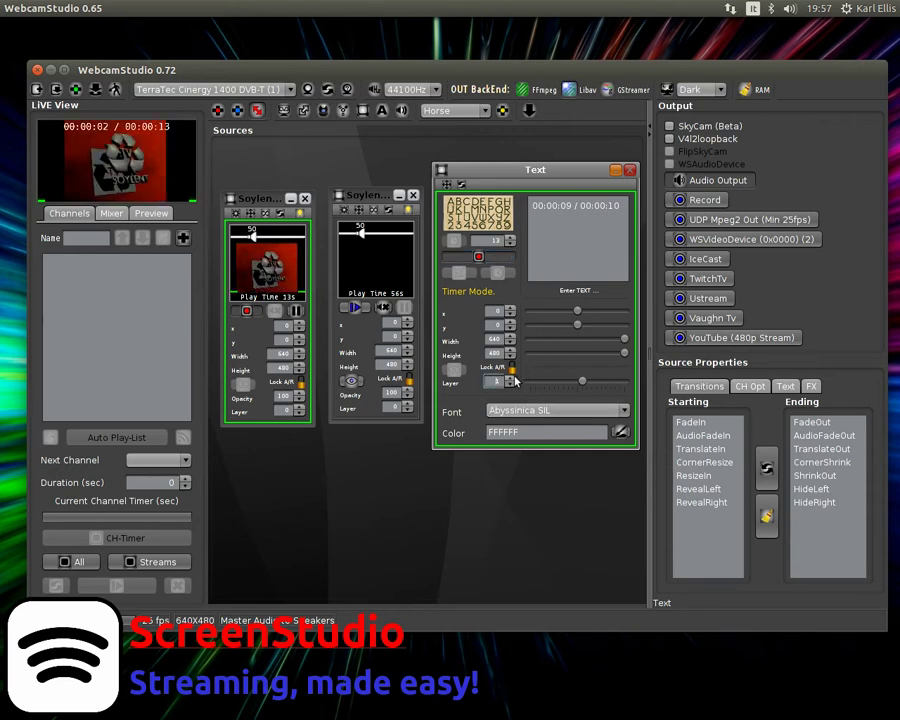
# Step: Save this setup as channel '1', then stop the clip and timer
pyautogui.click(82, 238)
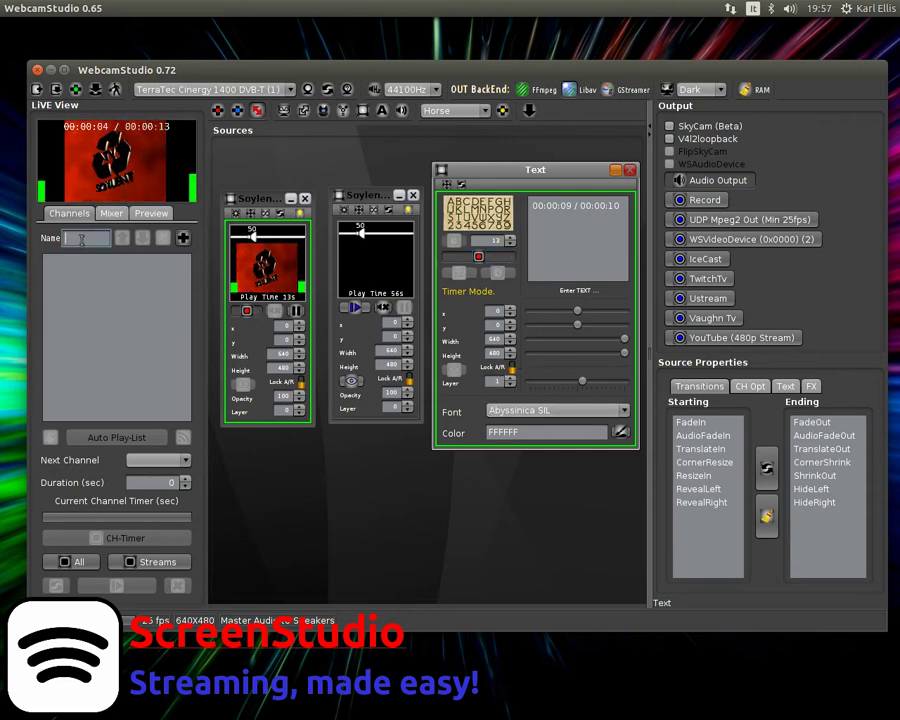
pyautogui.write('1')
pyautogui.click(183, 238)
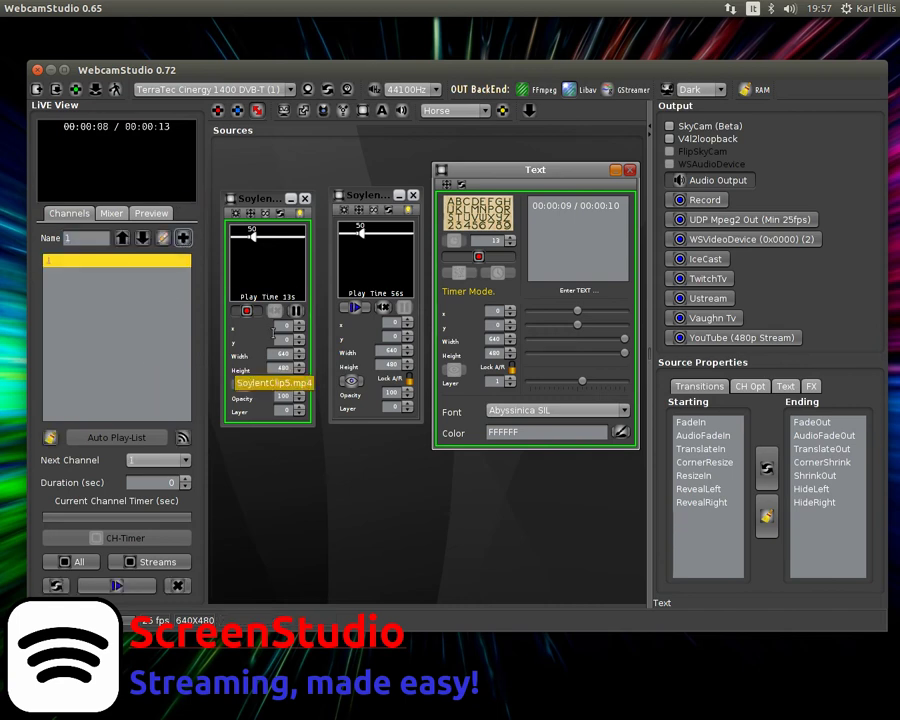
pyautogui.click(247, 311)
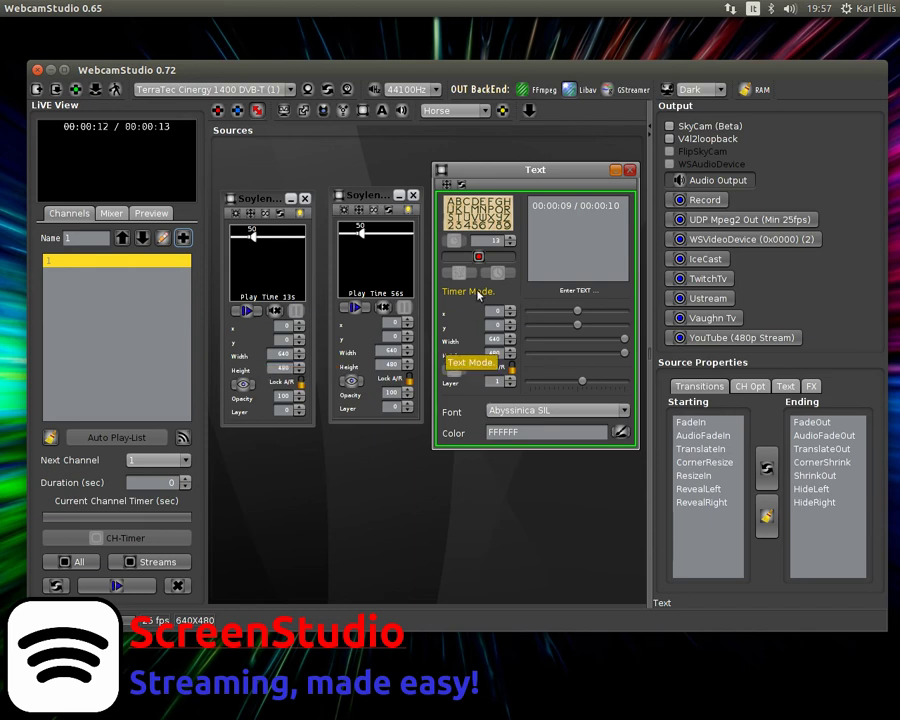
pyautogui.click(479, 256)
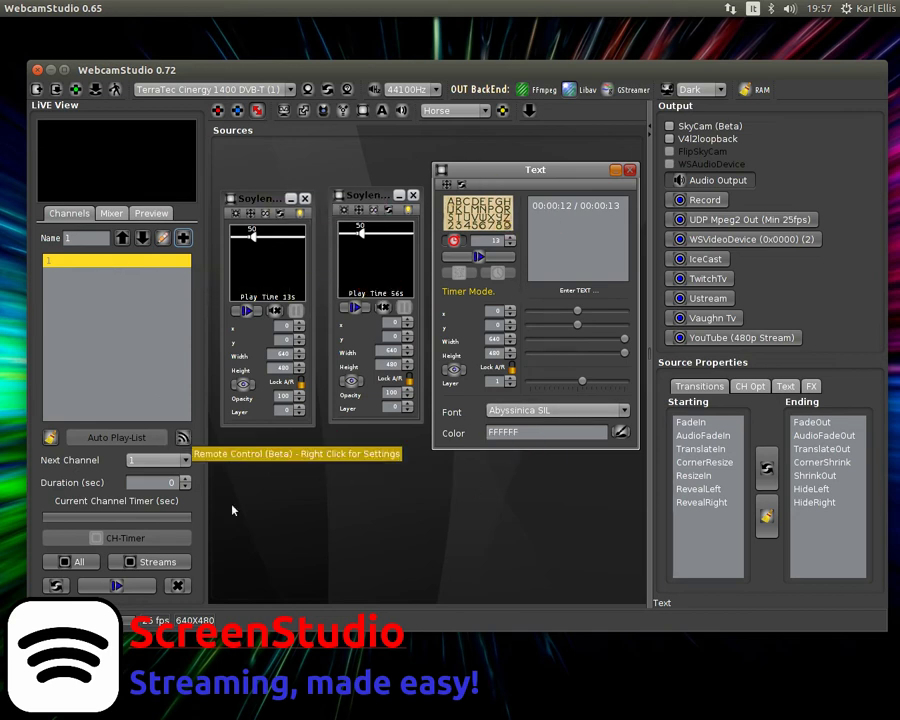
pyautogui.click(160, 483)
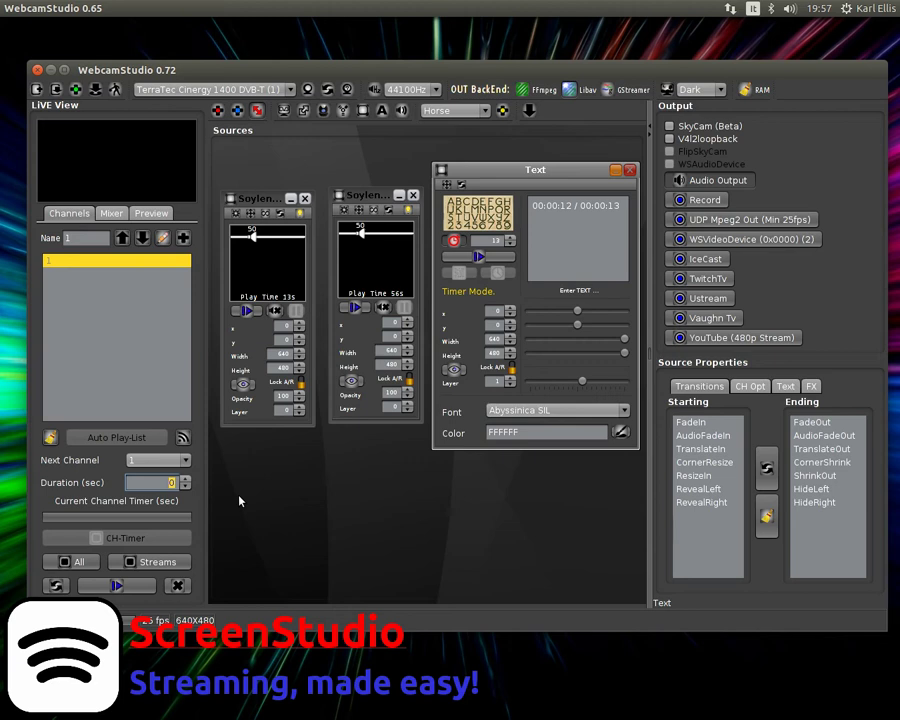
# Step: Enter 13 seconds as channel 1's duration
pyautogui.write('13')
pyautogui.press('Tab')
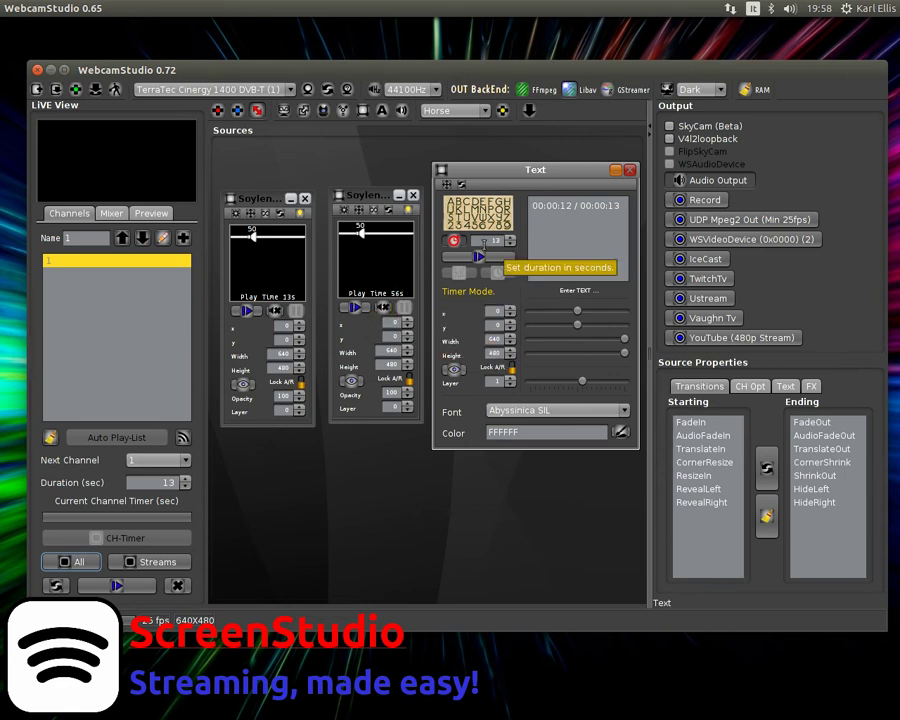
# Step: Set the timer text to 56 seconds and play it with SoylentSynopsis7_MIX.flv
pyautogui.click(495, 240)
pyautogui.write('56')
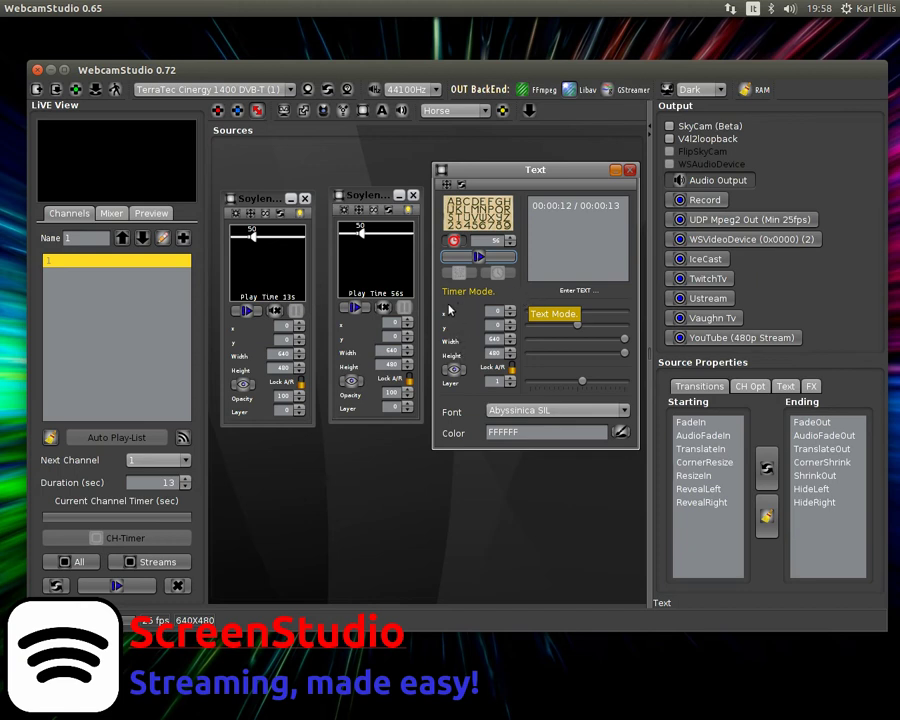
pyautogui.click(357, 309)
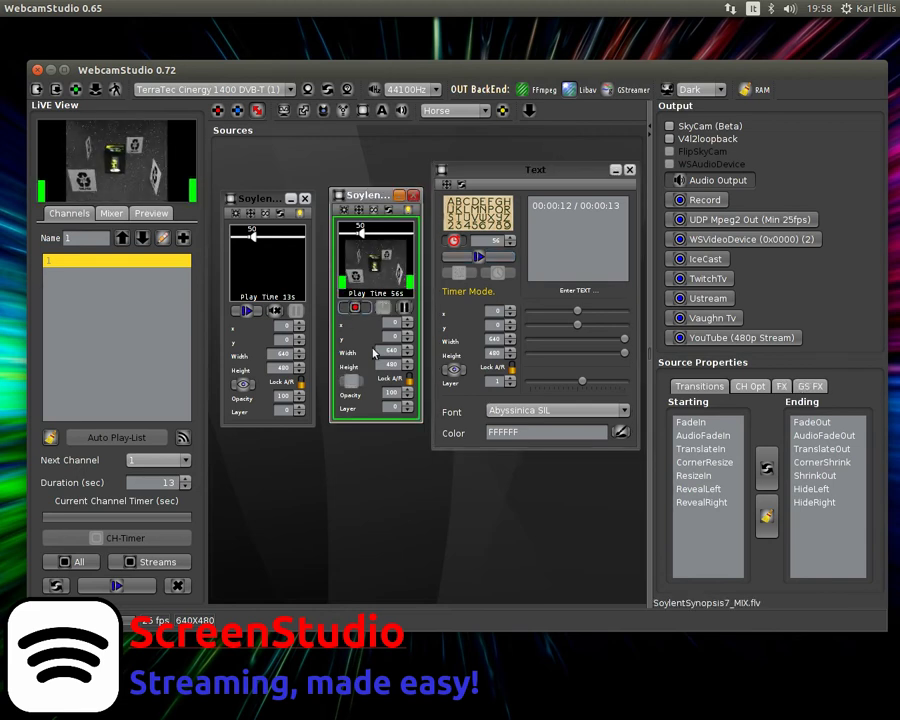
pyautogui.click(479, 259)
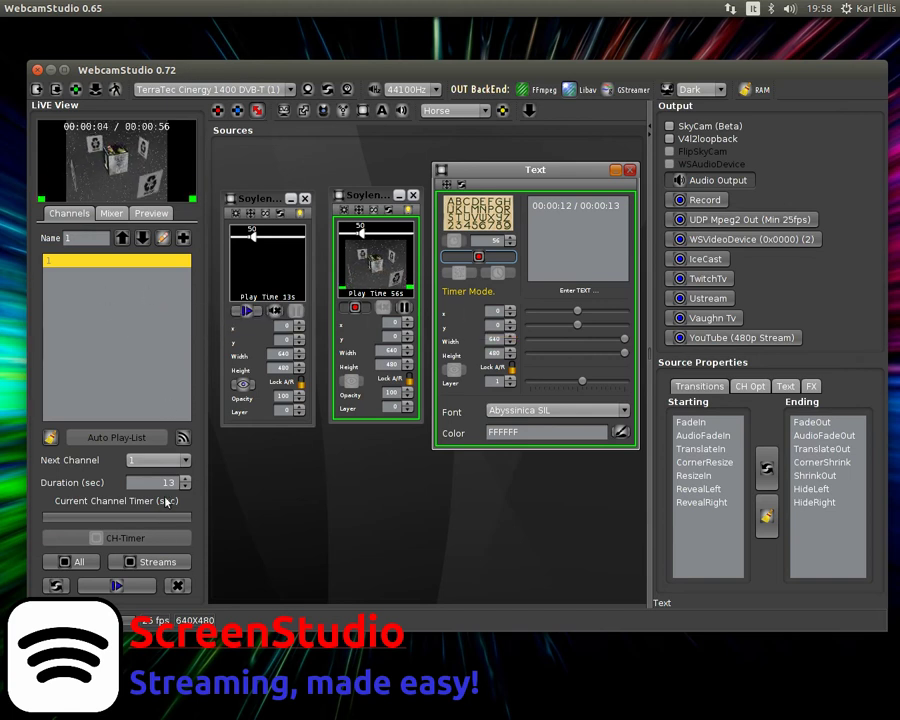
# Step: Save the current sources as channel '2' with a 56-second duration
pyautogui.doubleClick(74, 238)
pyautogui.write('2')
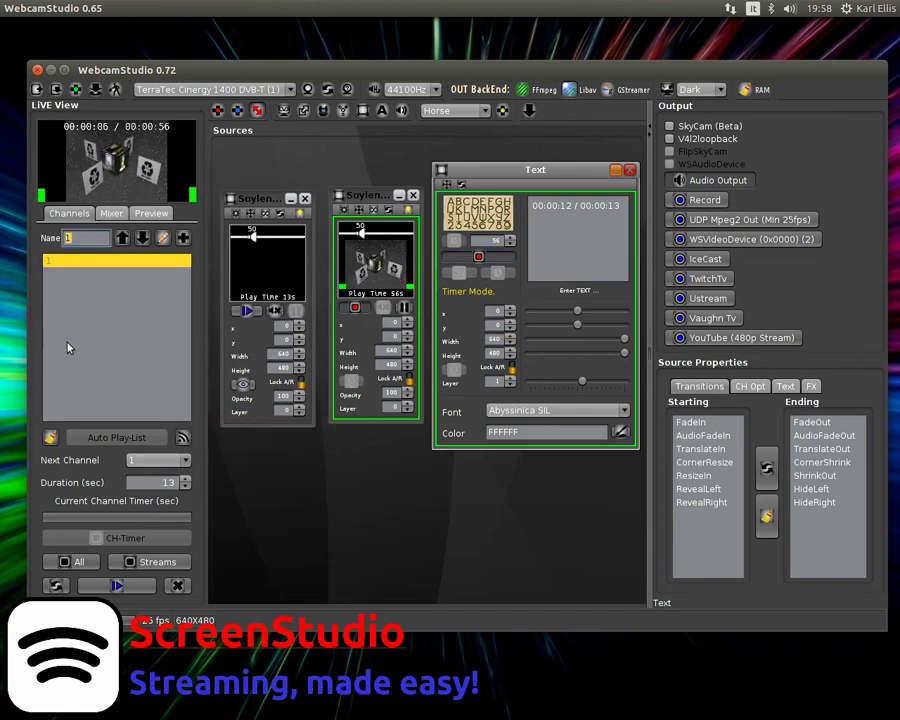
pyautogui.click(183, 238)
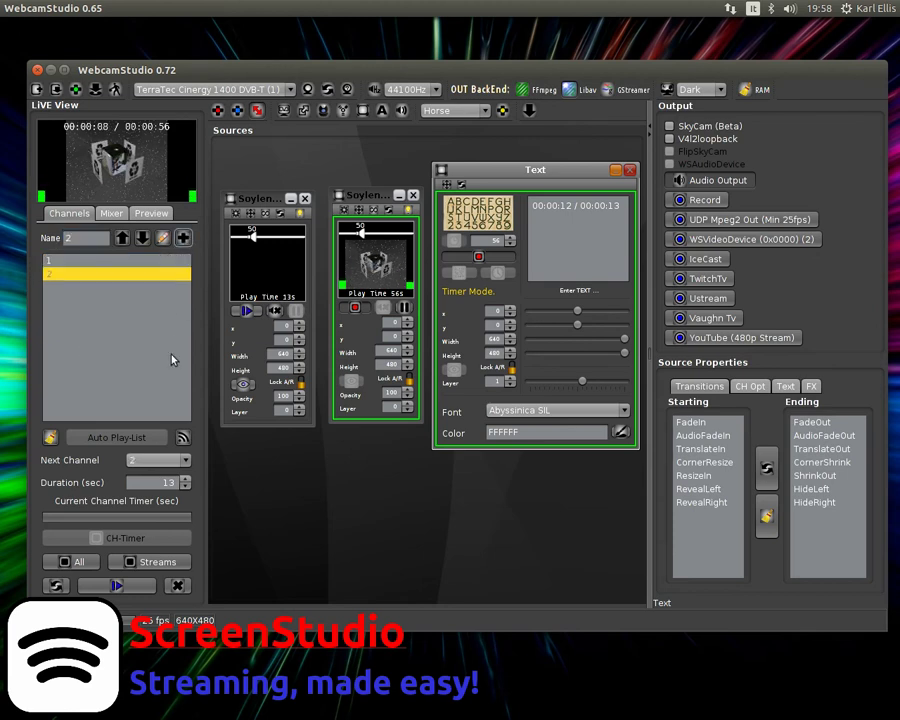
pyautogui.doubleClick(165, 482)
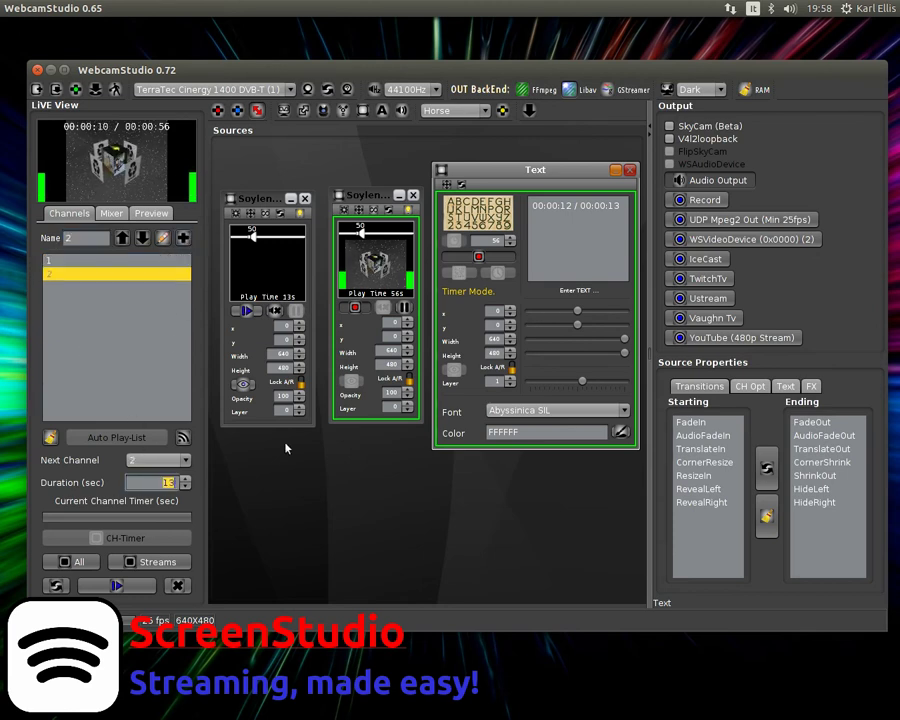
pyautogui.write('56')
pyautogui.press('Tab')
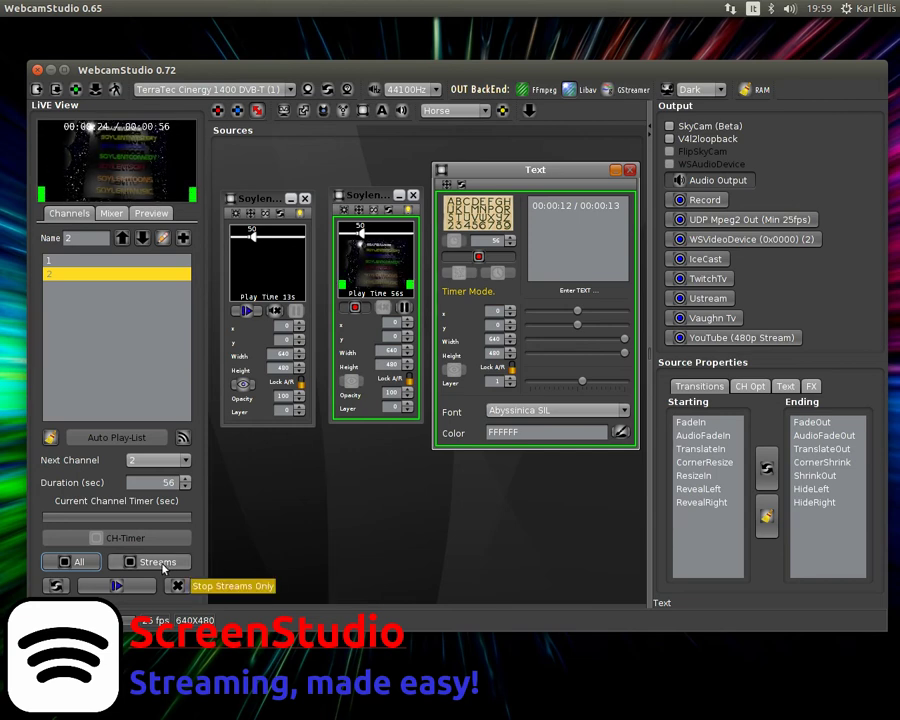
# Step: Stop the streams and set channel 1's next channel to 2
pyautogui.click(157, 562)
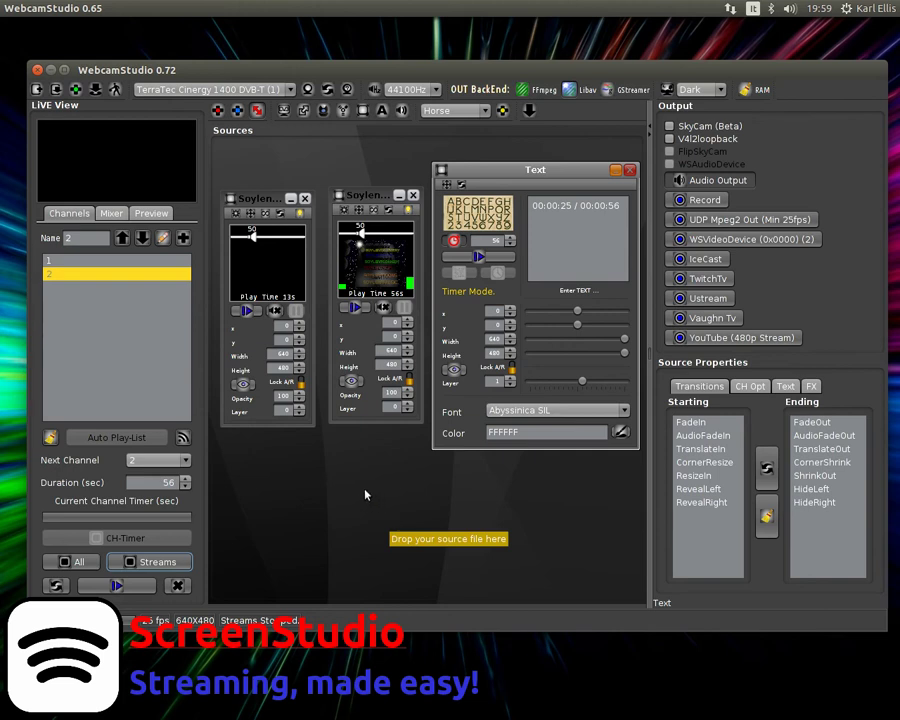
pyautogui.click(61, 260)
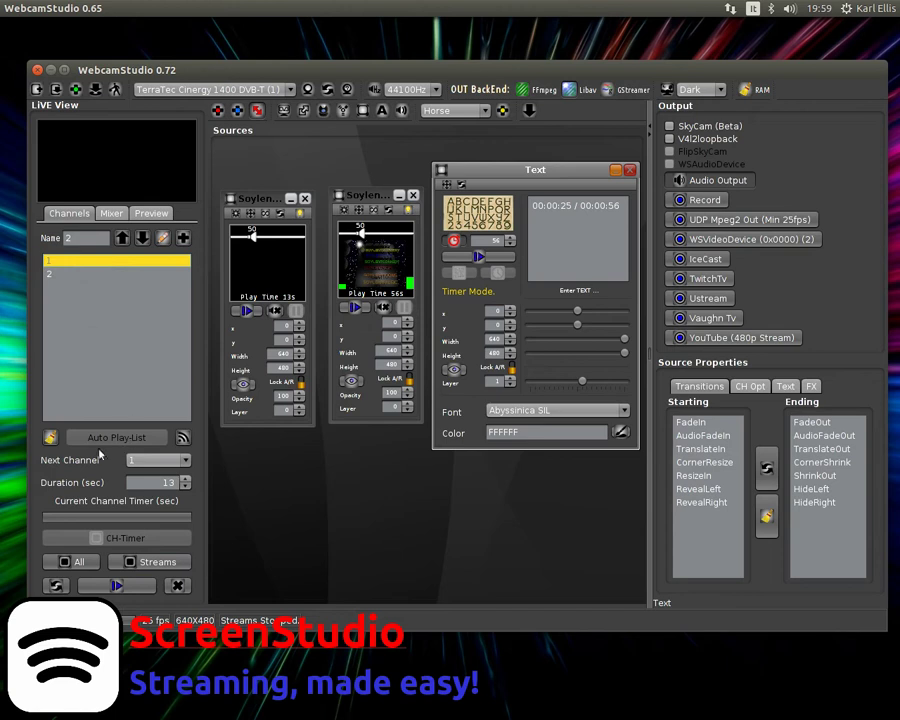
pyautogui.click(152, 460)
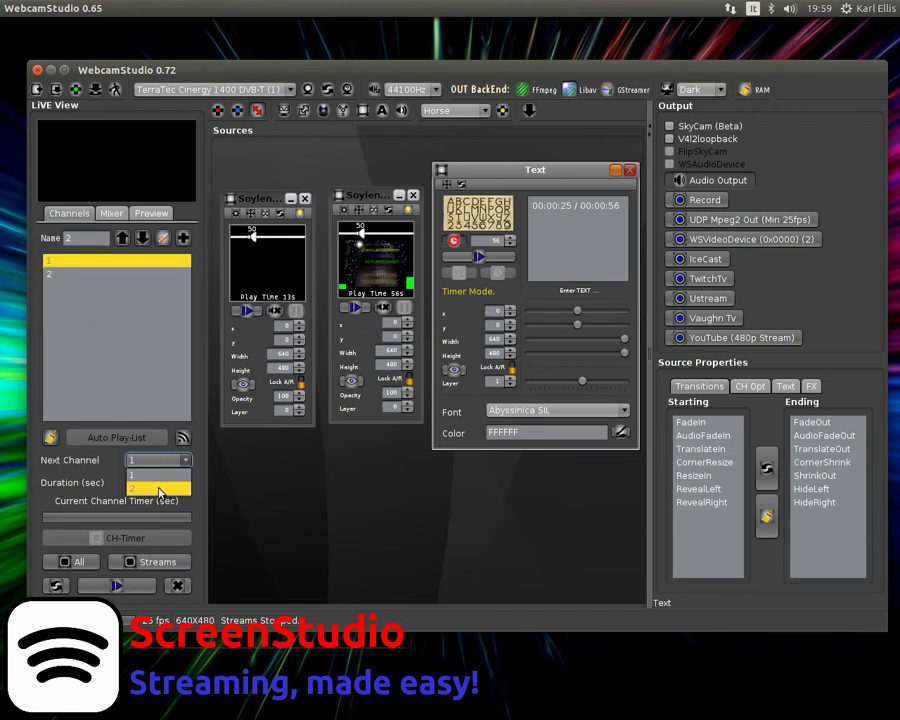
pyautogui.click(159, 490)
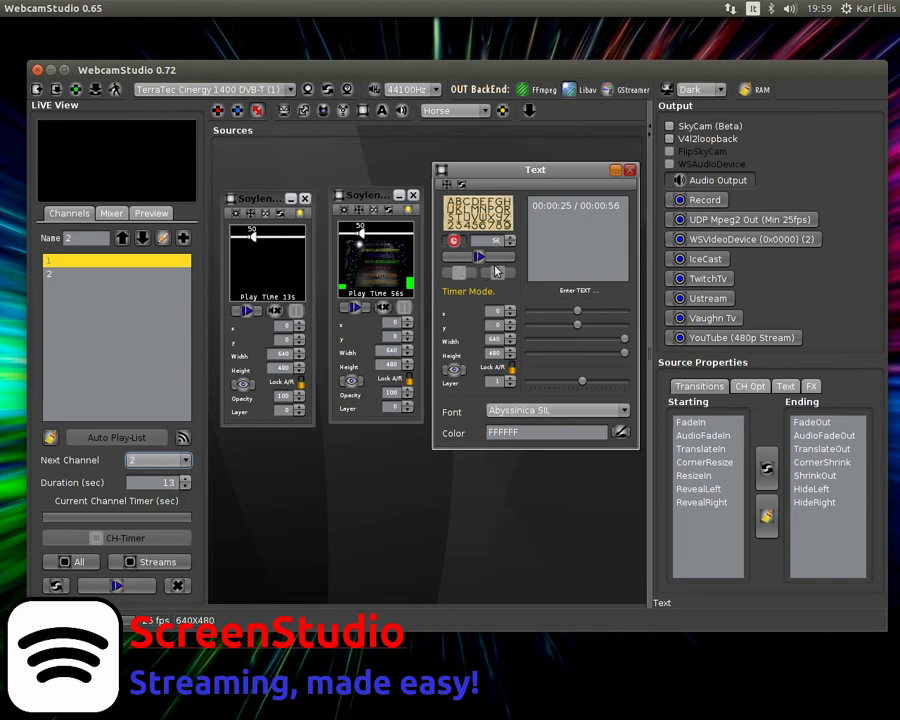
# Step: Set channel 2's next channel to 1, then reselect channel 1
pyautogui.click(67, 274)
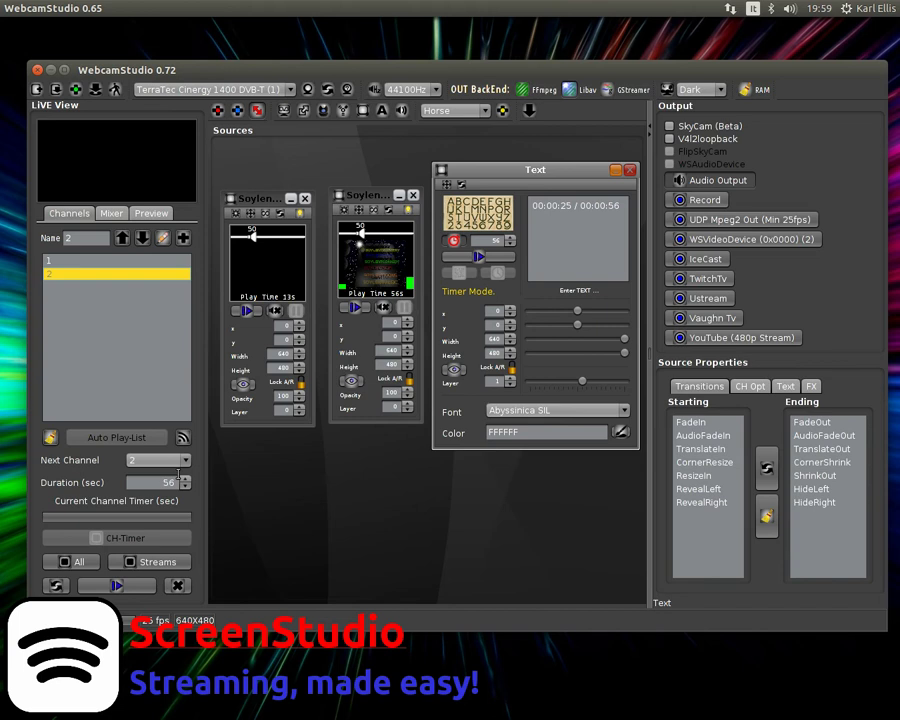
pyautogui.click(140, 460)
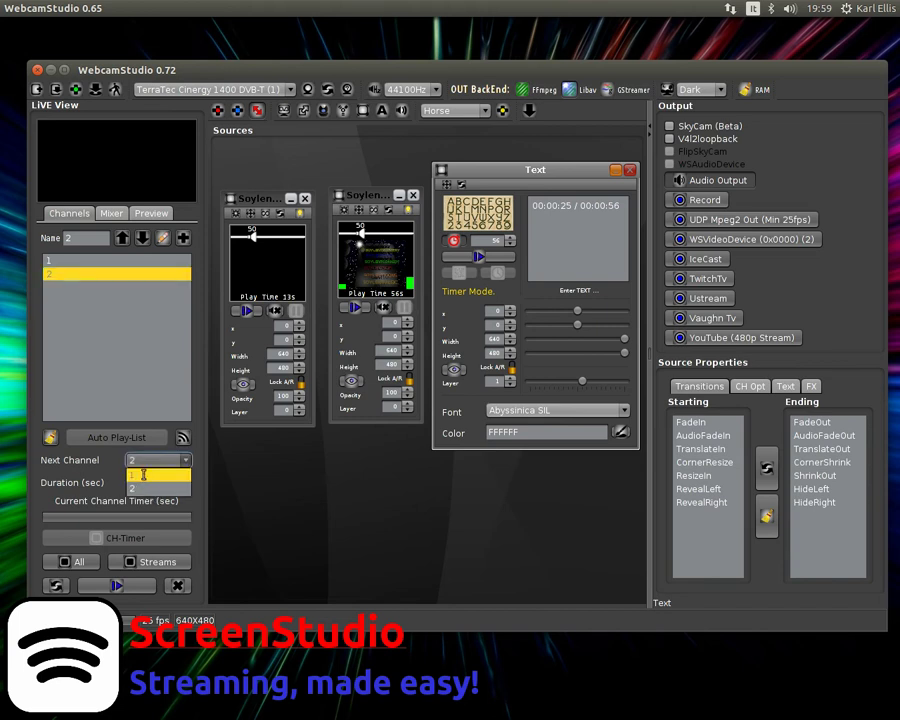
pyautogui.click(143, 476)
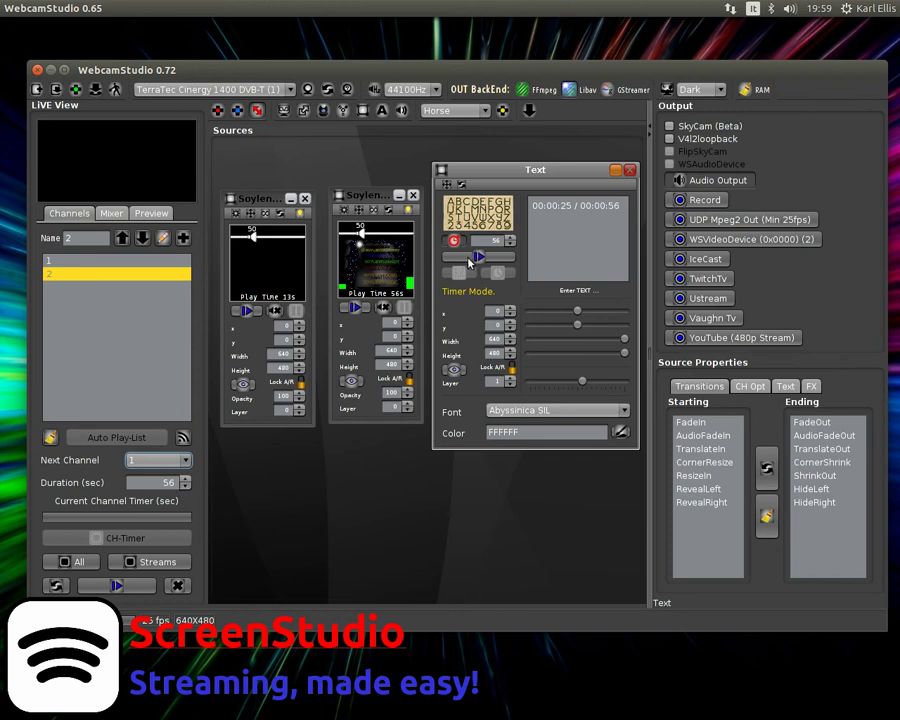
pyautogui.click(97, 262)
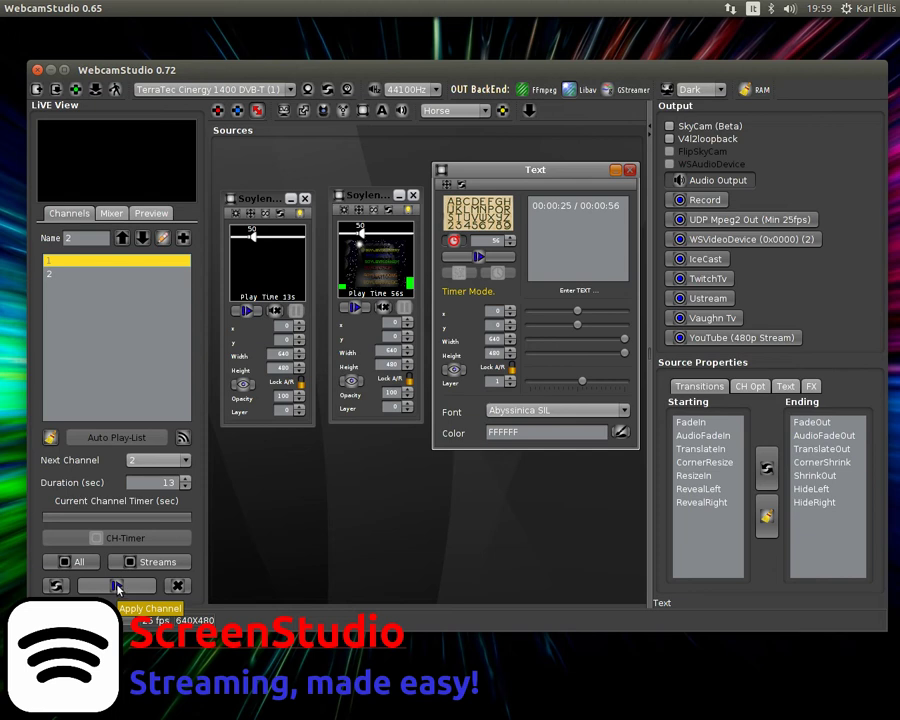
# Step: Play channel 1 and show an enlarged master mixer preview at the lower right
pyautogui.click(117, 587)
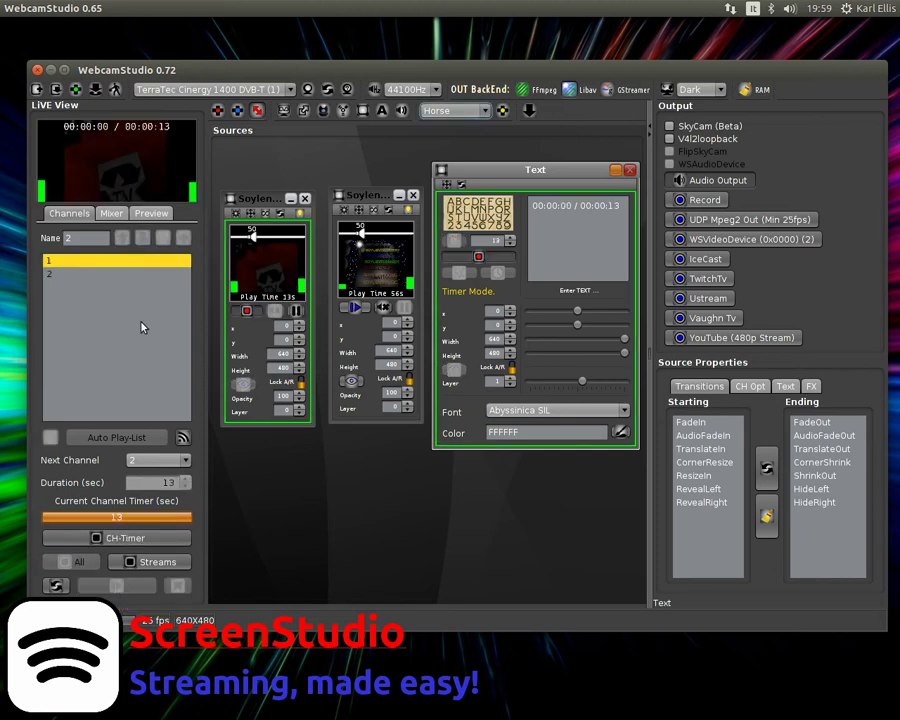
pyautogui.click(111, 213)
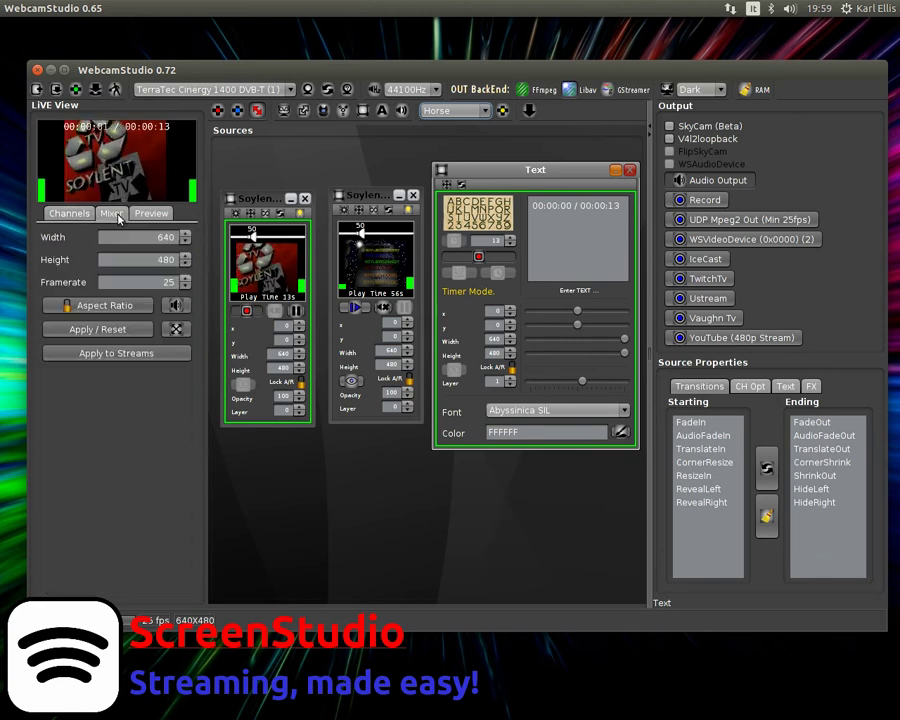
pyautogui.click(177, 329)
pyautogui.moveTo(463, 33)
pyautogui.mouseDown()
pyautogui.moveTo(662, 381)
pyautogui.moveTo(673, 358)
pyautogui.mouseUp()
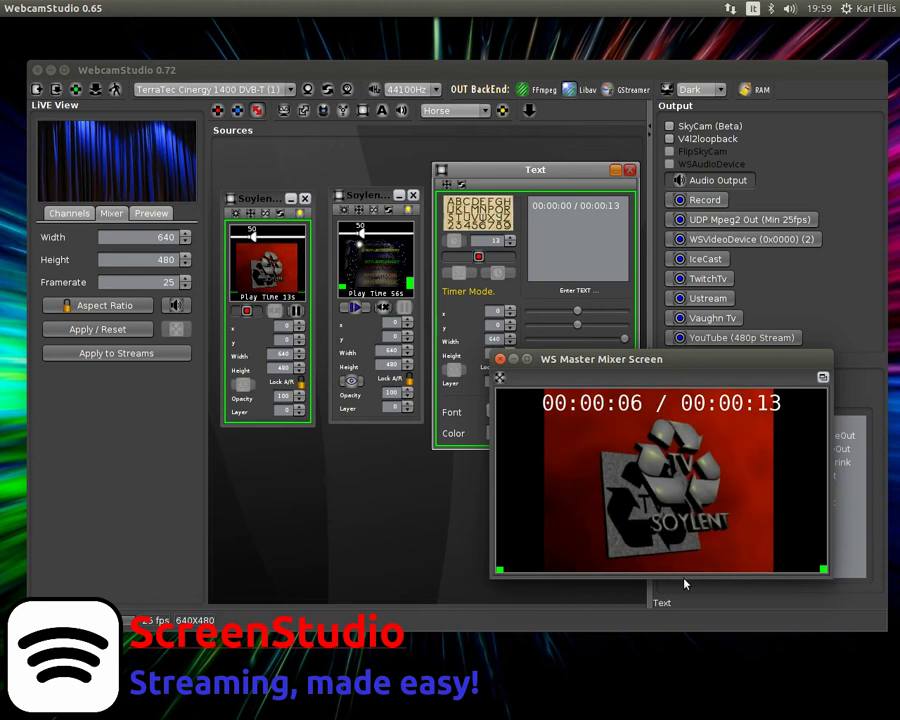
pyautogui.moveTo(686, 576); pyautogui.dragTo(686, 686)
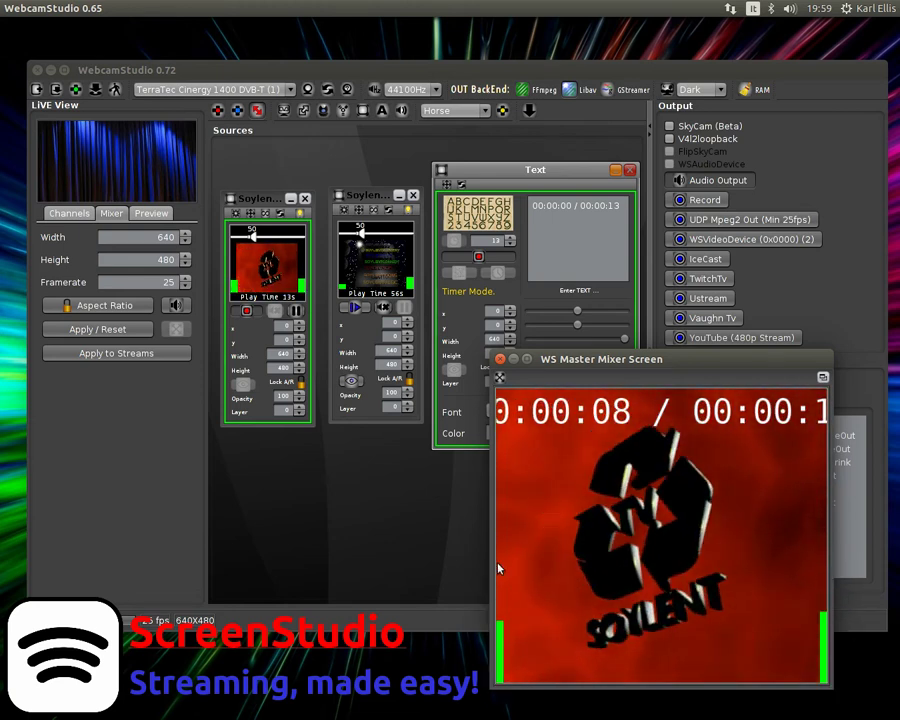
pyautogui.moveTo(493, 567); pyautogui.dragTo(417, 564)
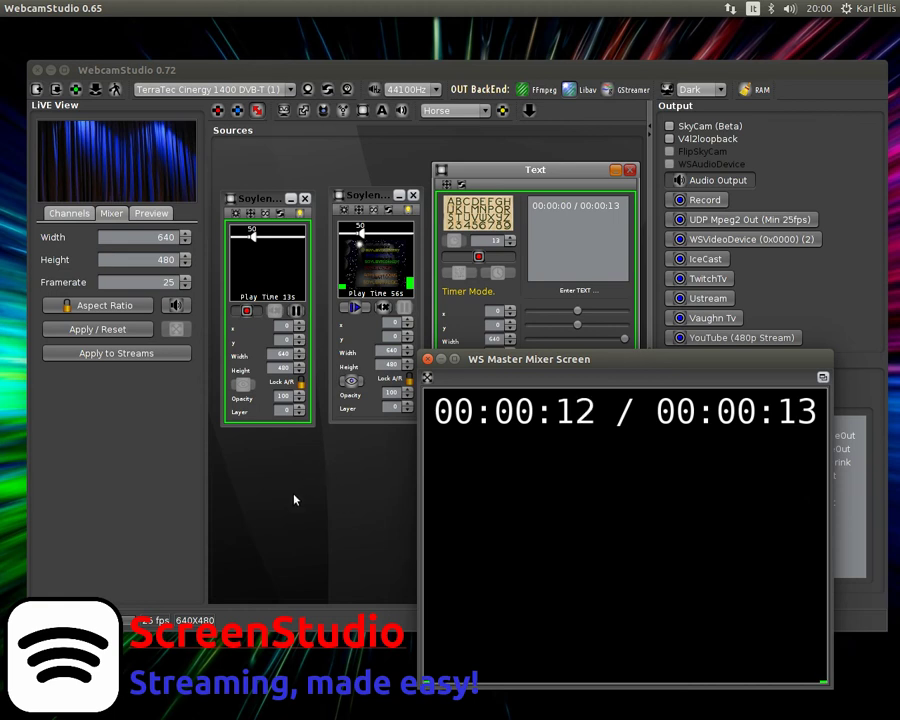
# Step: Go back to the Channels list while the auto playlist hands off to channel 2
pyautogui.click(70, 213)
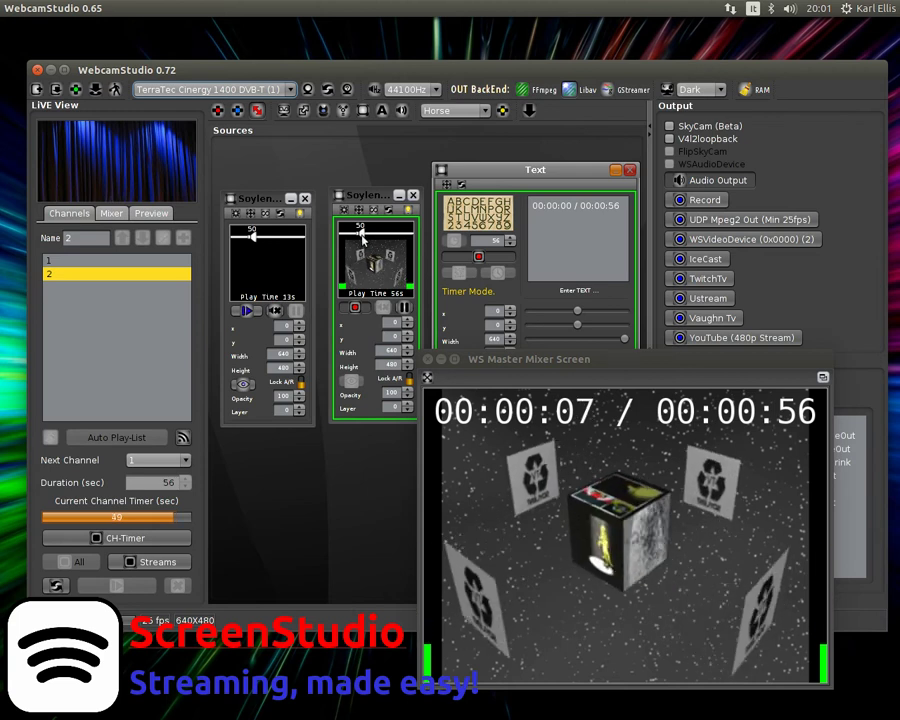
# Step: Lower the second Soylent source's volume from 50 to 0
pyautogui.click(335, 237)
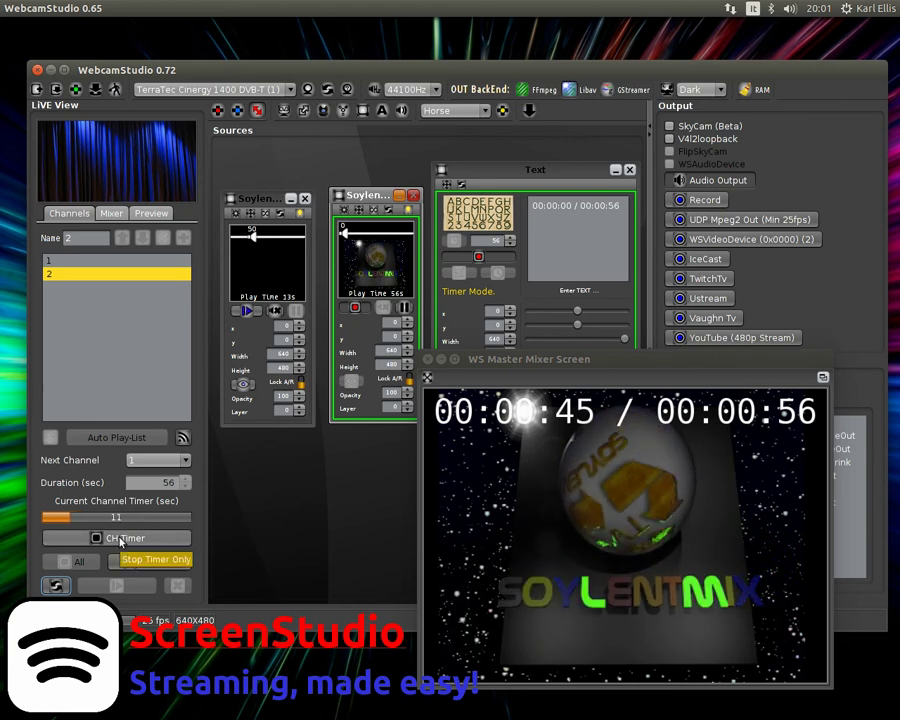
# Step: Turn off the CH-Timer and nudge the Text source window slightly upward
pyautogui.click(122, 541)
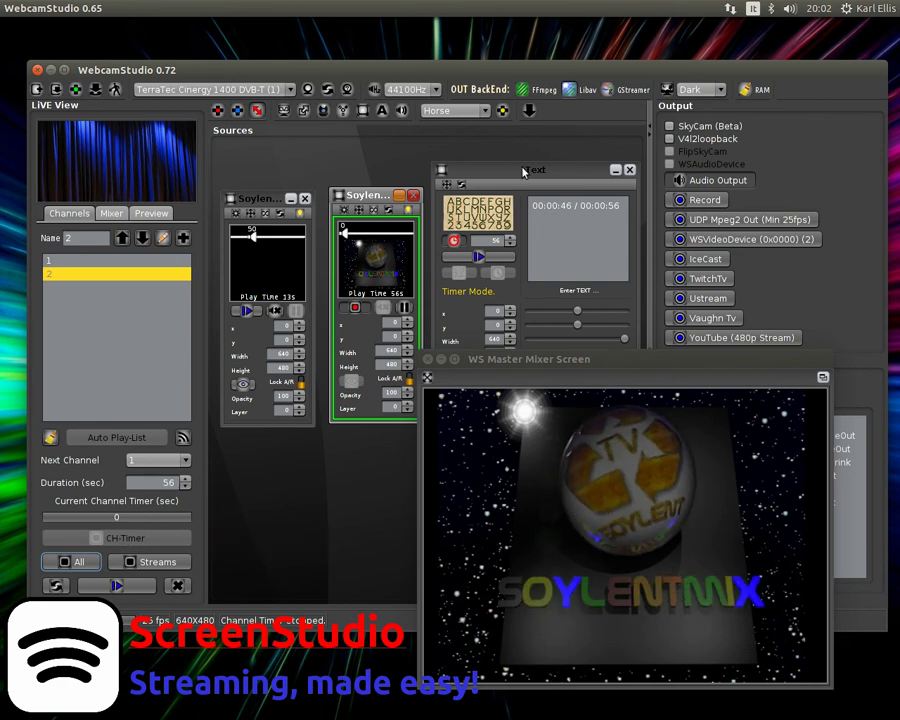
pyautogui.moveTo(520, 169); pyautogui.dragTo(516, 145)
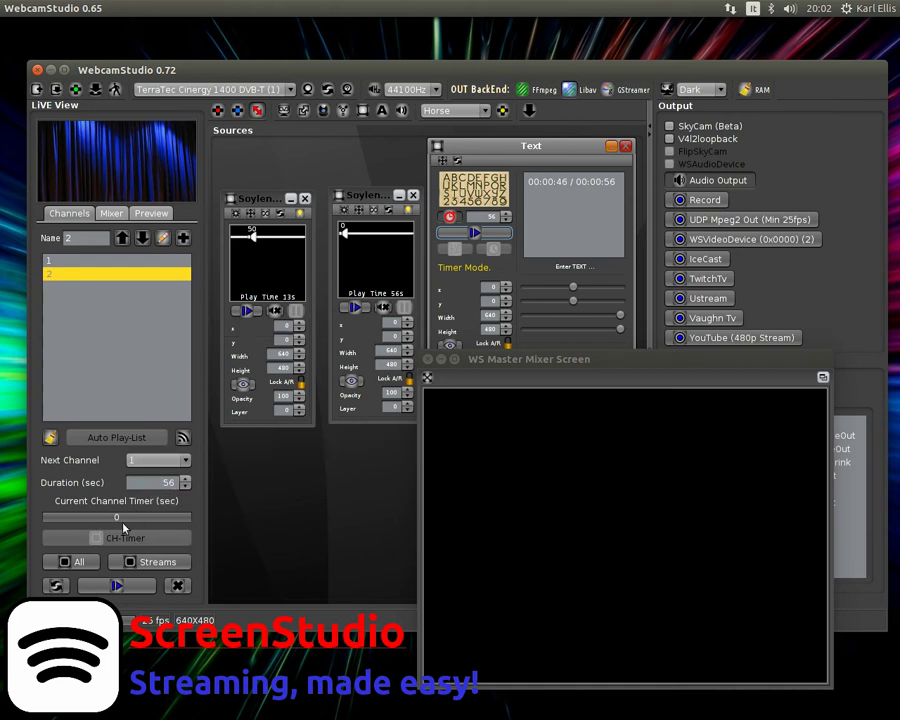
# Step: Close the master mixer preview, stop all streams and sources, and reposition the source panels
pyautogui.click(440, 359)
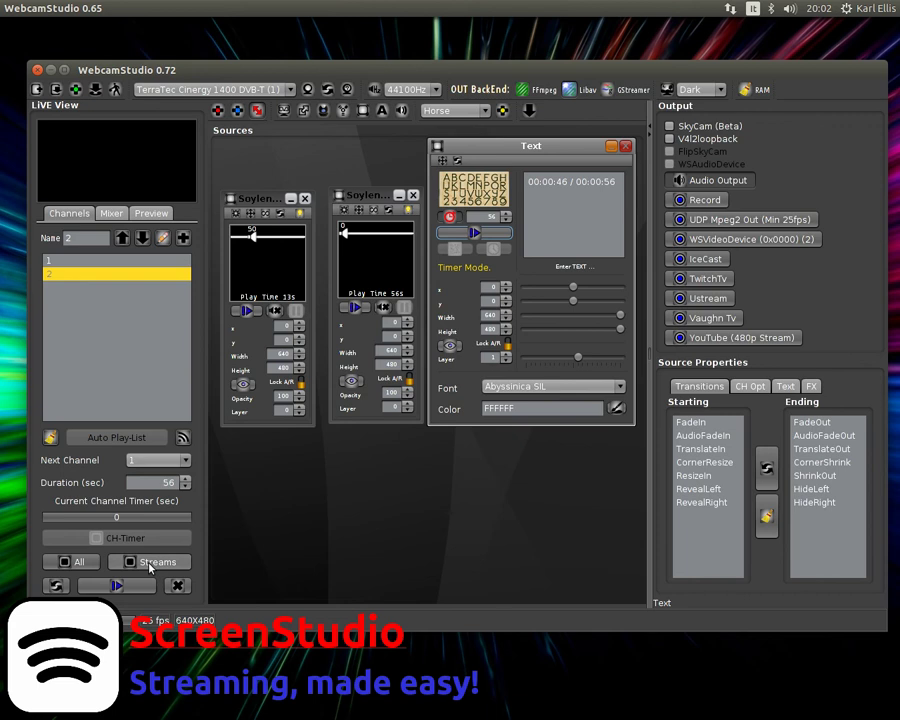
pyautogui.click(150, 564)
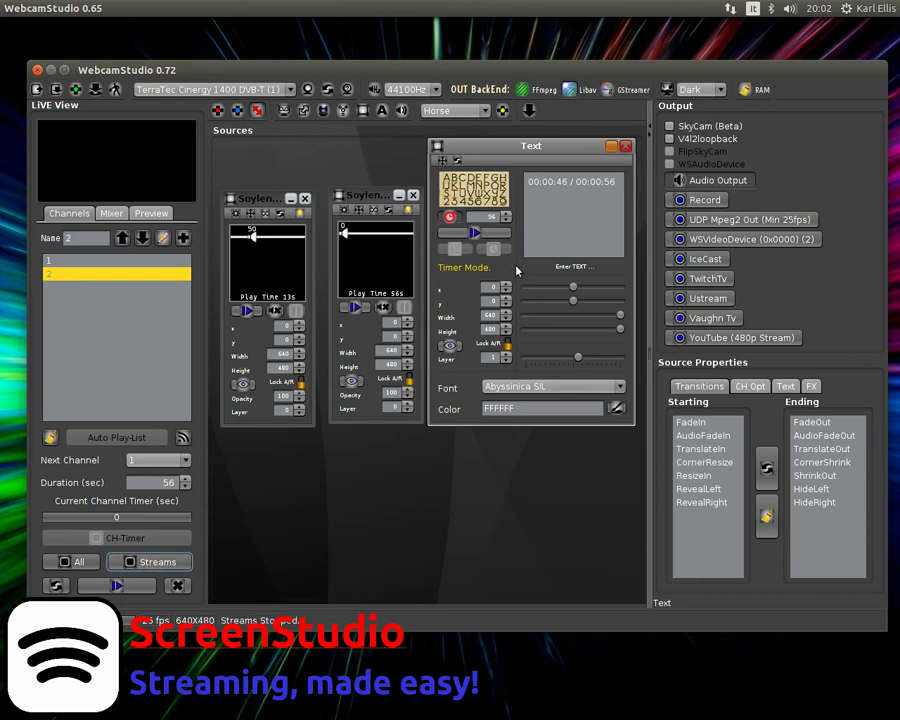
pyautogui.click(74, 562)
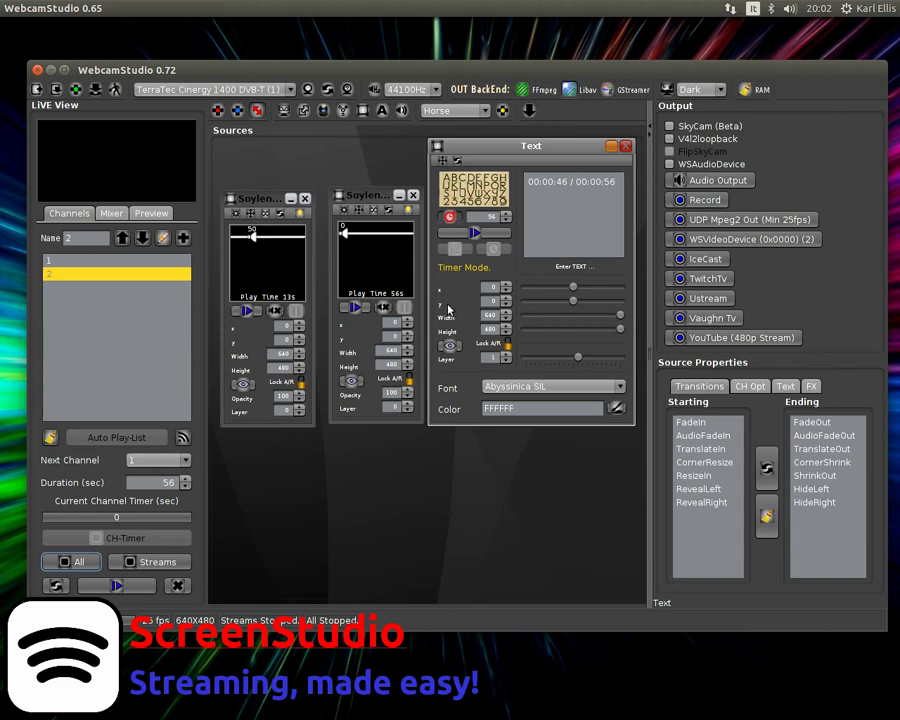
pyautogui.moveTo(388, 199); pyautogui.dragTo(378, 203)
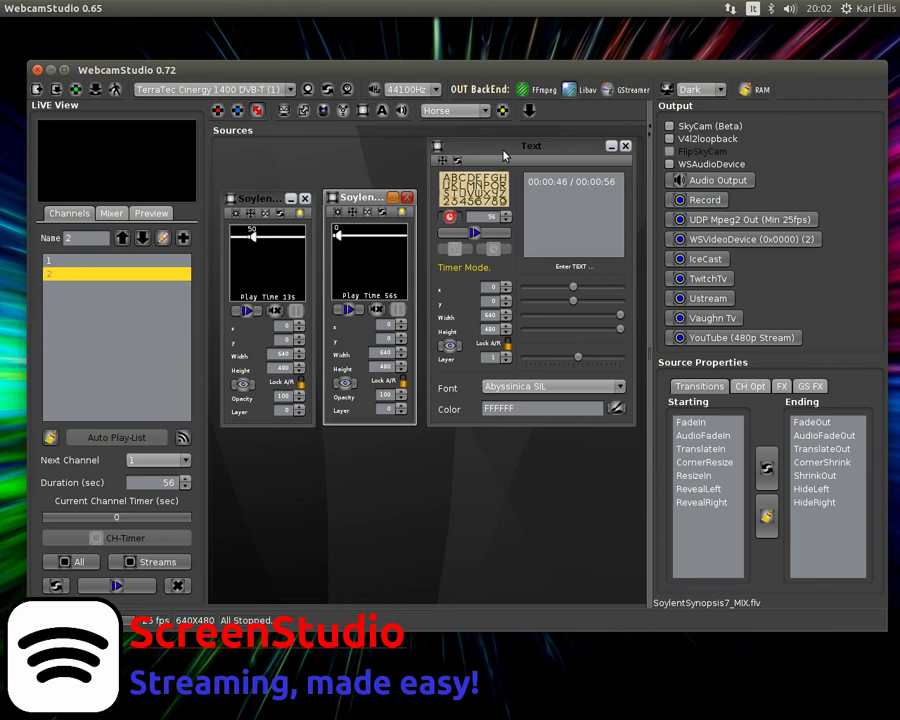
pyautogui.moveTo(505, 156)
pyautogui.mouseDown()
pyautogui.moveTo(494, 186)
pyautogui.moveTo(505, 213)
pyautogui.mouseUp()
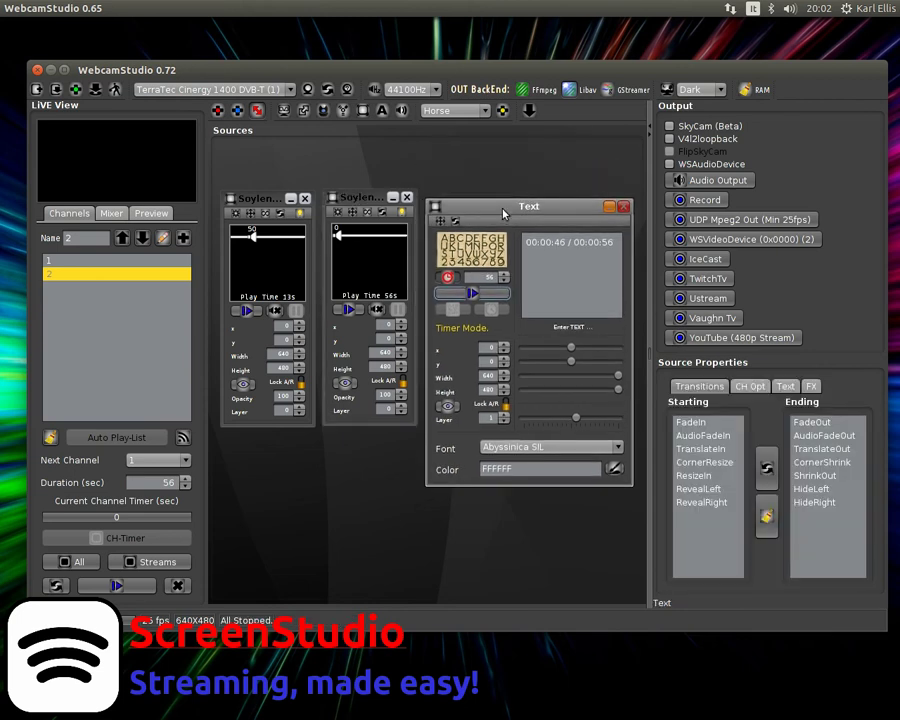
# Step: Play the Text source and give the timer text an olive background colour
pyautogui.click(478, 293)
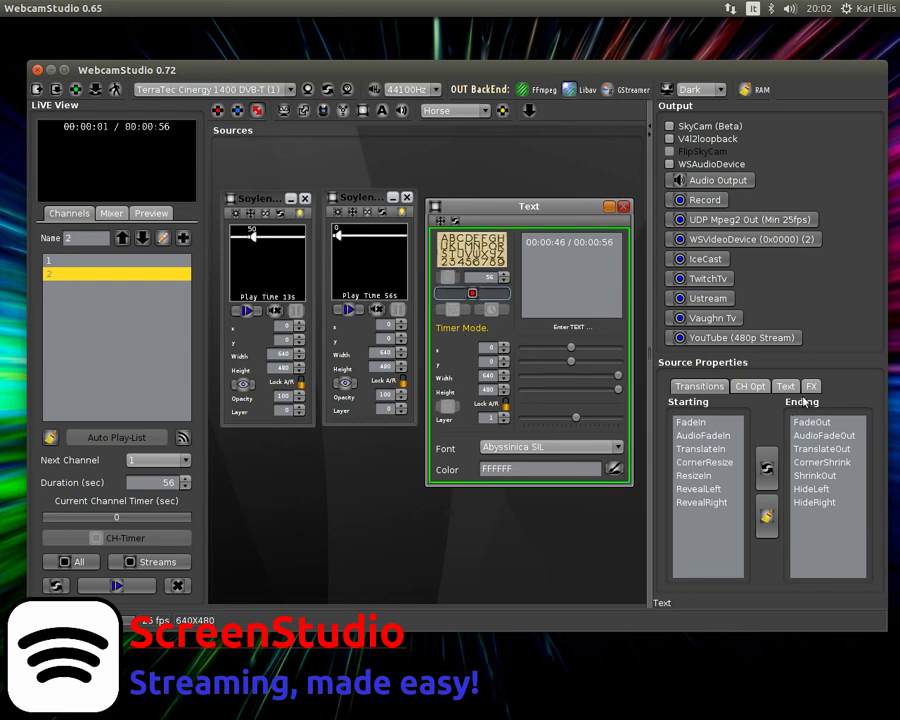
pyautogui.click(797, 390)
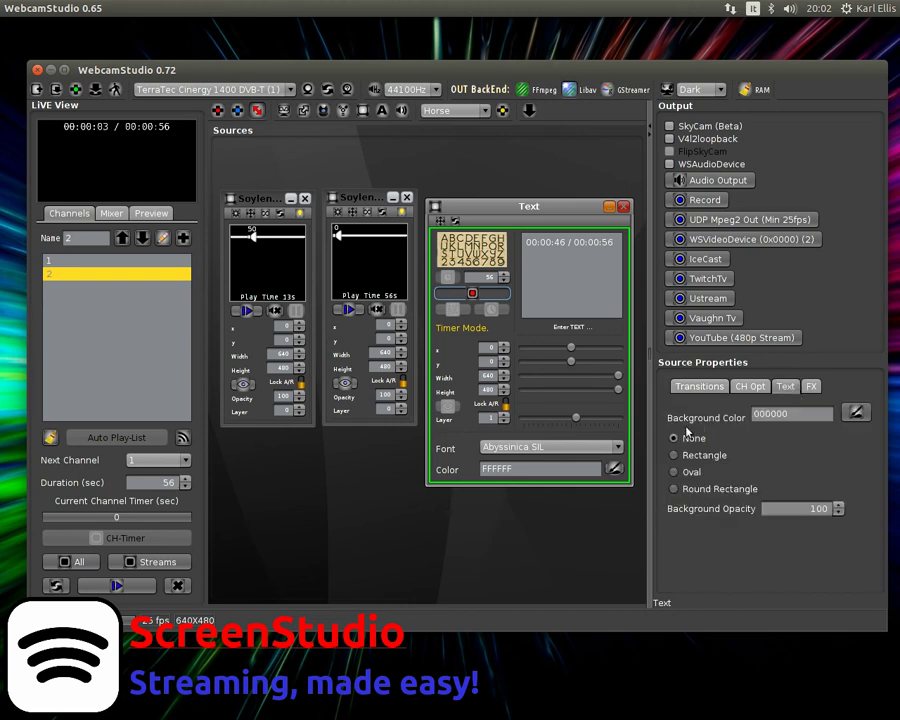
pyautogui.click(855, 412)
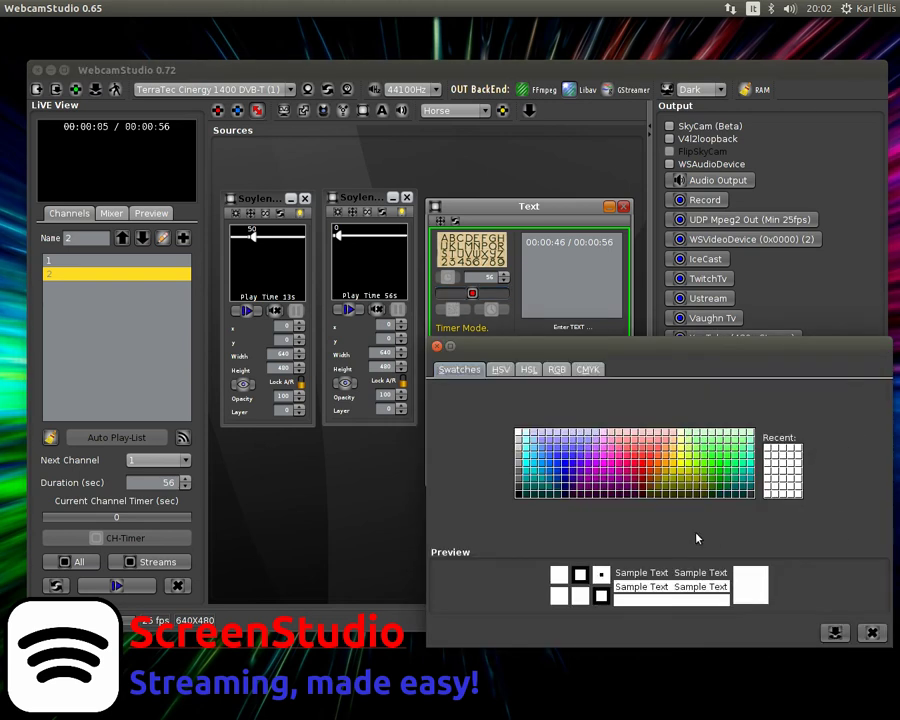
pyautogui.doubleClick(683, 491)
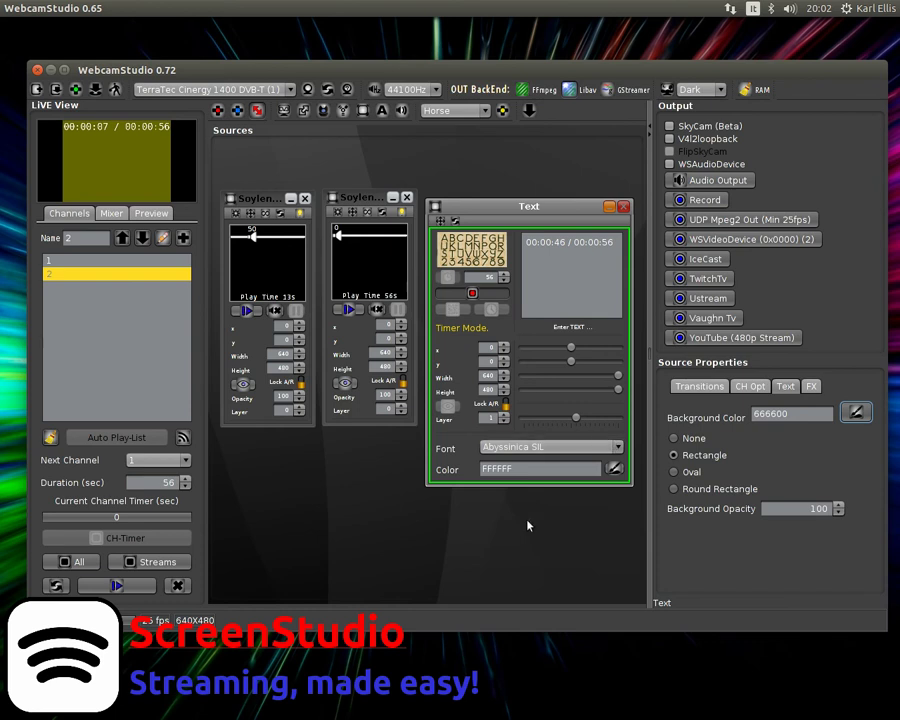
# Step: Shrink the timer overlay to a slim 263×26 strip at y 251
pyautogui.moveTo(618, 391)
pyautogui.mouseDown()
pyautogui.moveTo(538, 394)
pyautogui.moveTo(546, 368)
pyautogui.moveTo(598, 346)
pyautogui.moveTo(570, 352)
pyautogui.mouseUp()
pyautogui.moveTo(617, 378); pyautogui.dragTo(544, 378)
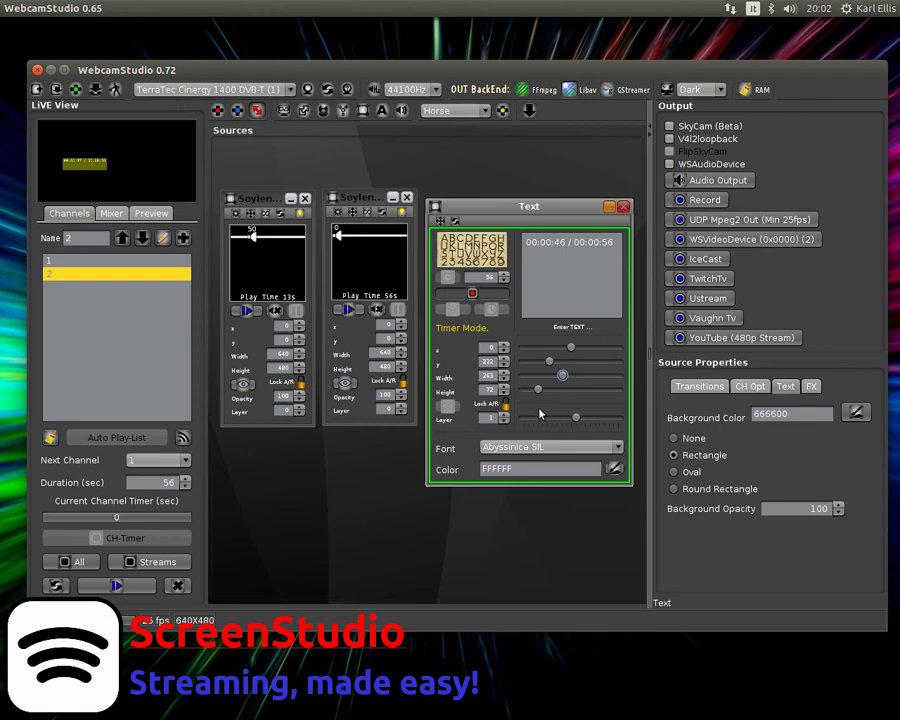
pyautogui.moveTo(538, 393)
pyautogui.mouseDown()
pyautogui.moveTo(524, 384)
pyautogui.moveTo(531, 387)
pyautogui.mouseUp()
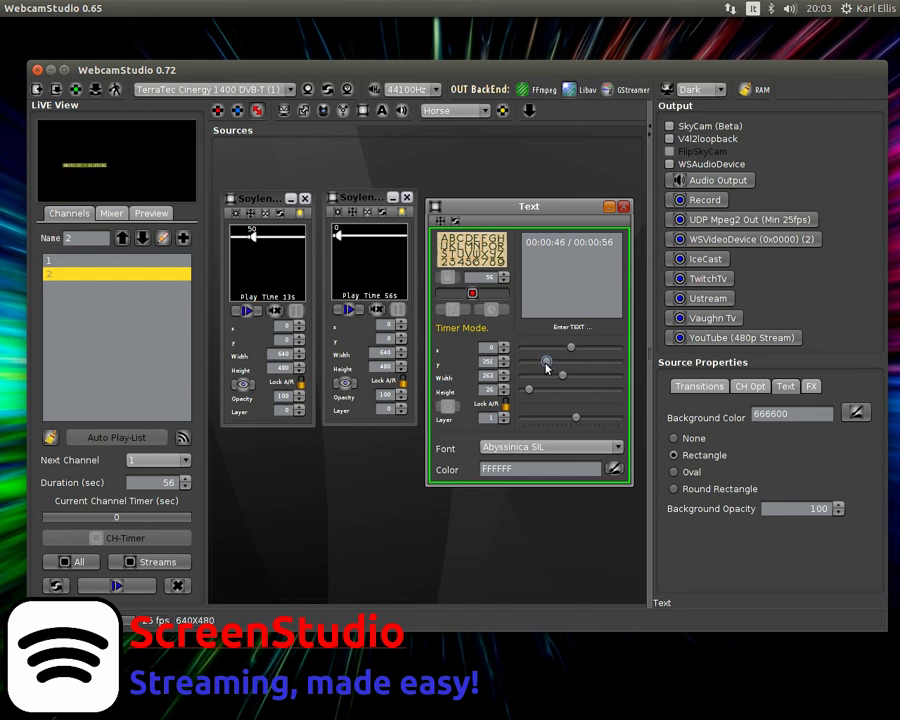
# Step: Stop the Text source and replace its timer text with "WebcamStudio"
pyautogui.click(473, 294)
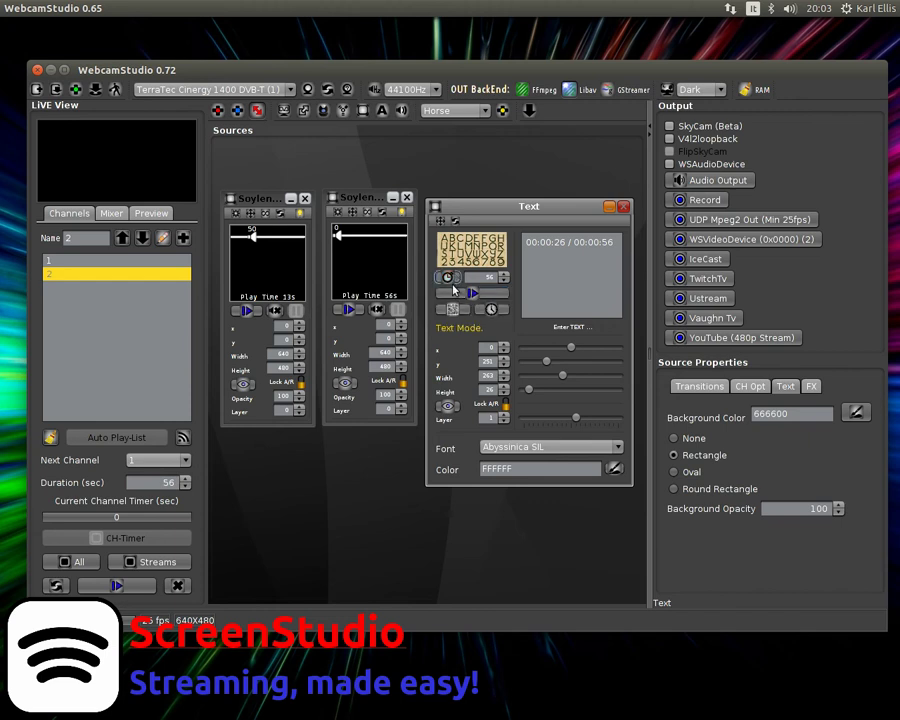
pyautogui.moveTo(598, 244); pyautogui.dragTo(435, 250)
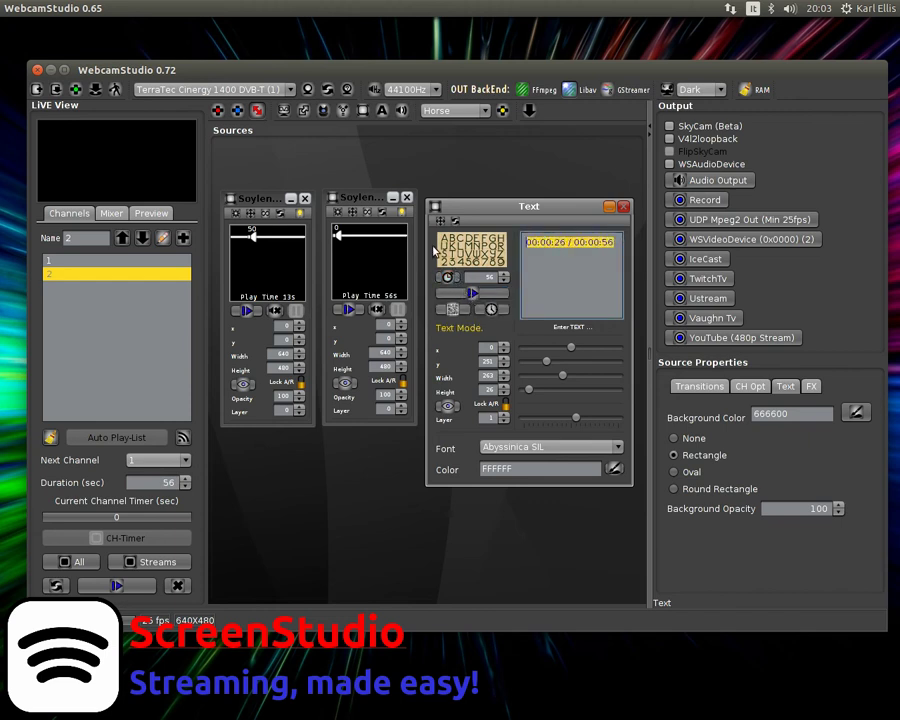
pyautogui.write('Webca')
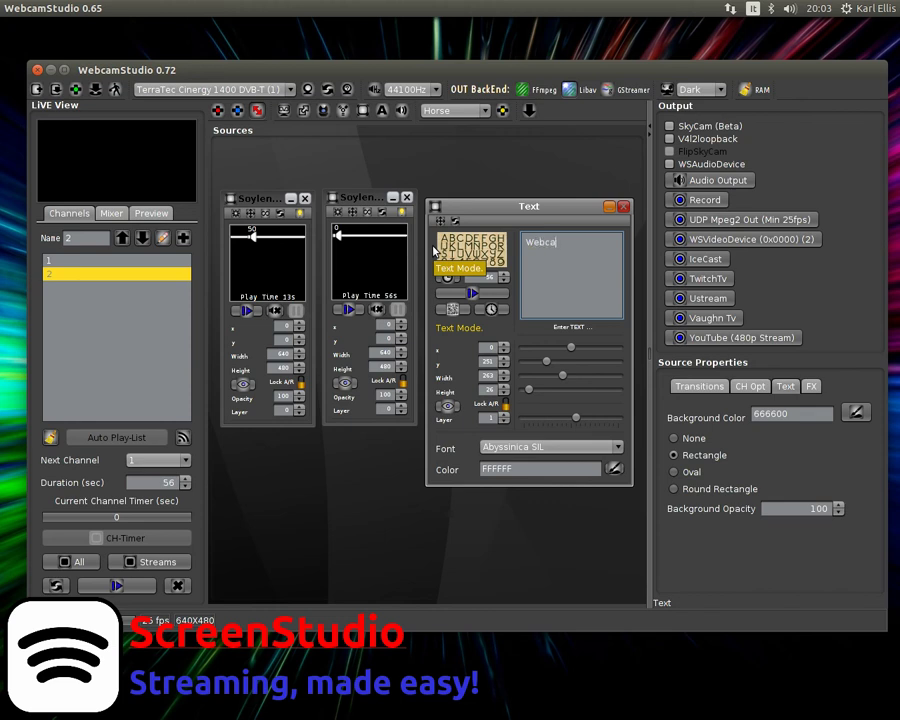
pyautogui.write('ms')
pyautogui.press('BackSpace')
pyautogui.write('Stu')
pyautogui.write('dio')
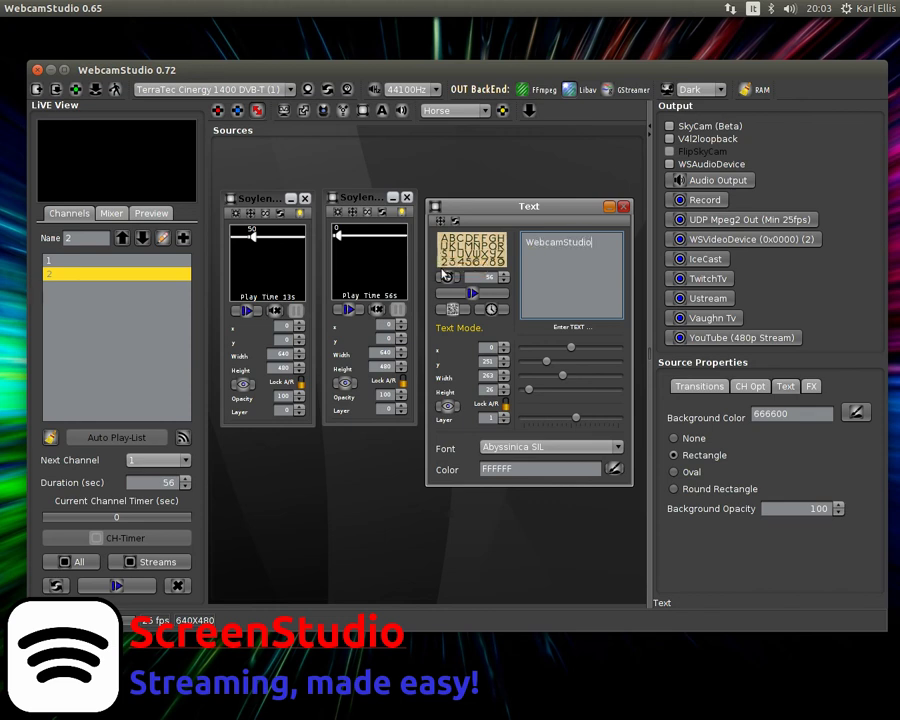
# Step: Size the text overlay to 640×480 at y 57, then stop it and raise its panel
pyautogui.click(472, 293)
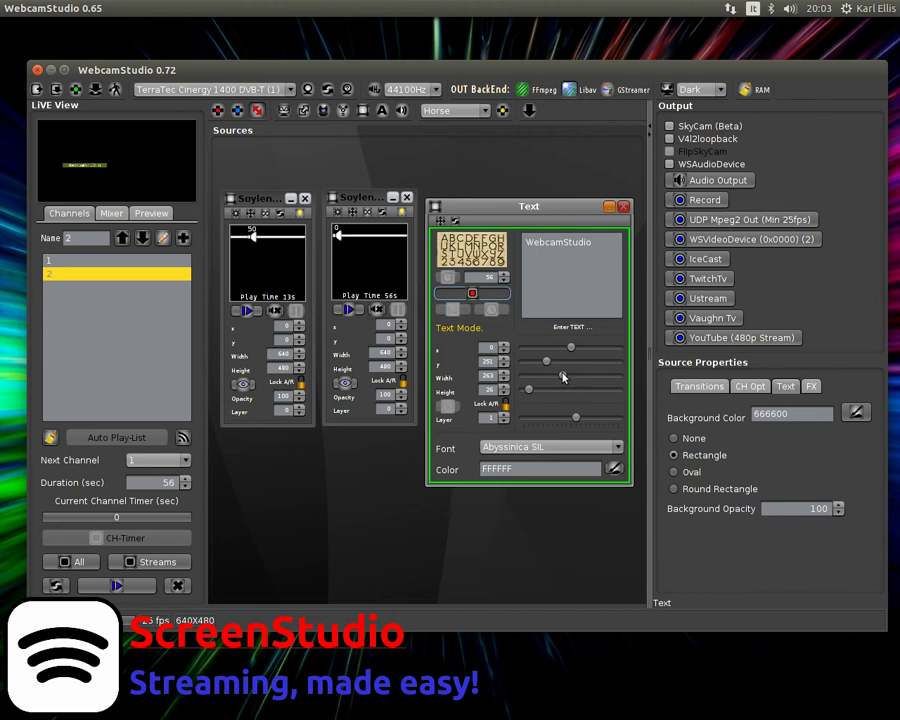
pyautogui.moveTo(566, 376); pyautogui.dragTo(620, 377)
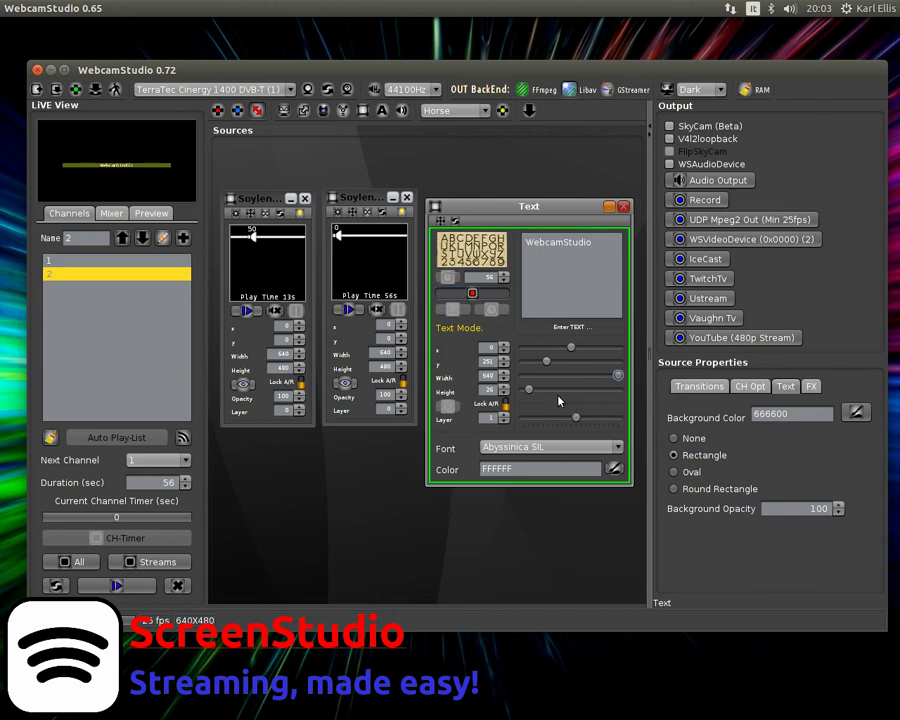
pyautogui.moveTo(528, 389); pyautogui.dragTo(645, 386)
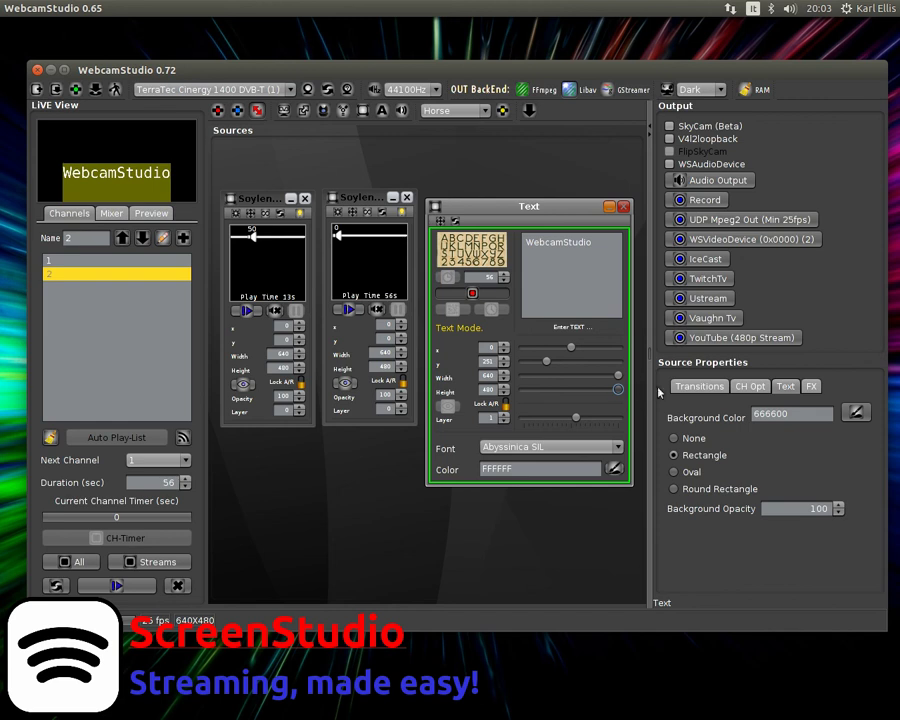
pyautogui.moveTo(546, 360); pyautogui.dragTo(567, 362)
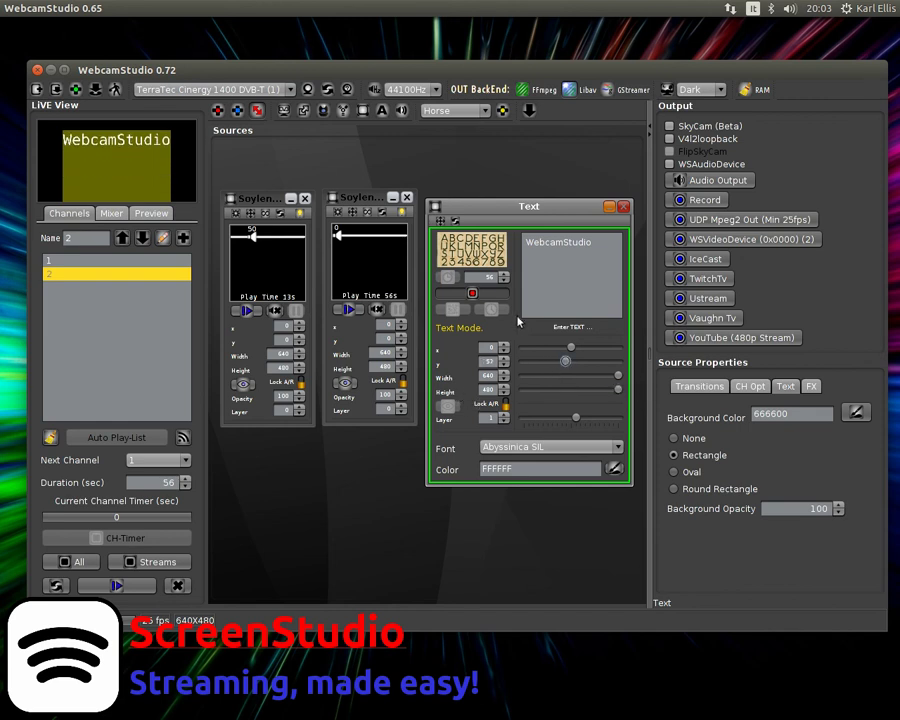
pyautogui.click(472, 293)
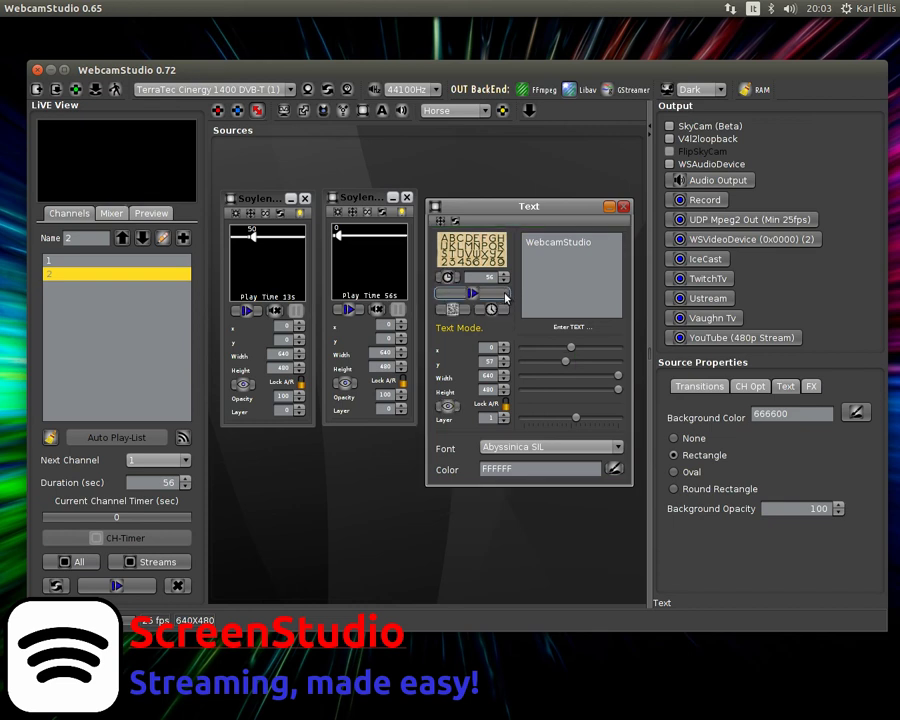
pyautogui.moveTo(538, 206)
pyautogui.mouseDown()
pyautogui.moveTo(536, 146)
pyautogui.moveTo(541, 156)
pyautogui.mouseUp()
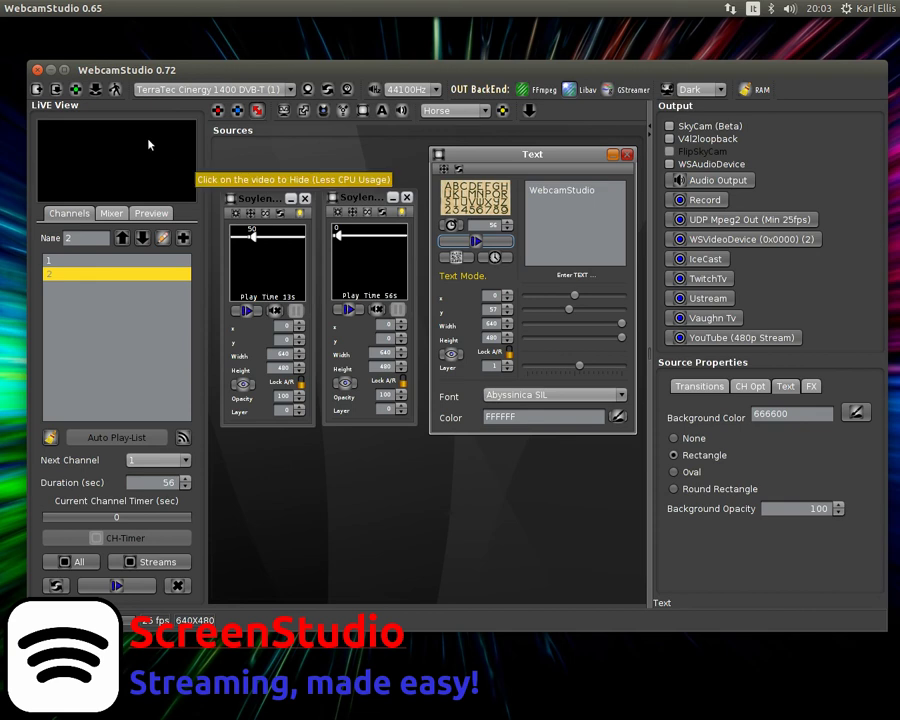
# Step: Overwrite testcountdown.studio with the current setup, then open a fresh empty studio
pyautogui.click(96, 92)
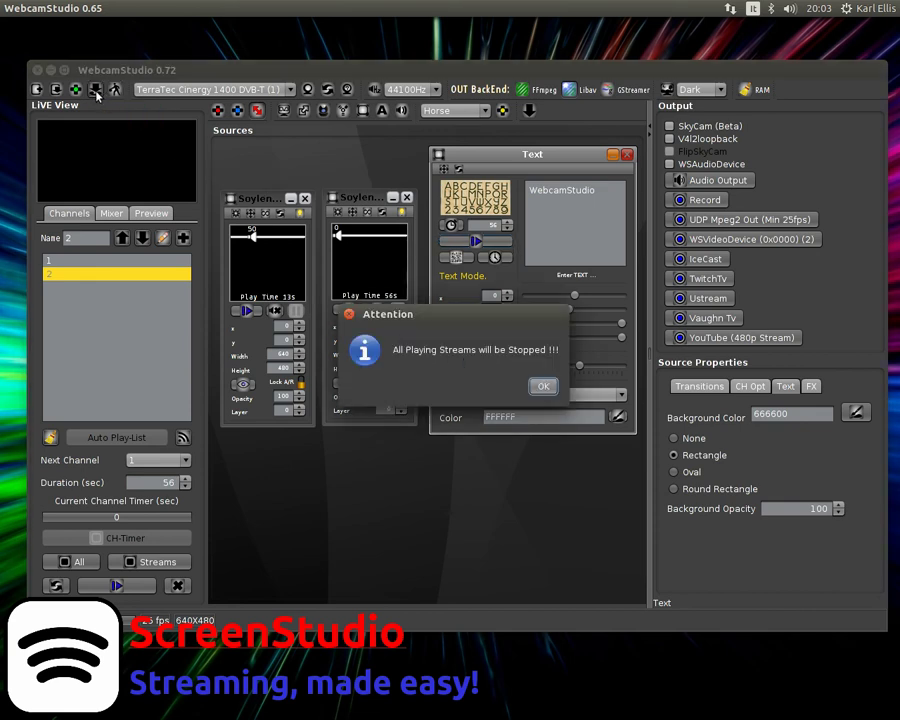
pyautogui.click(543, 387)
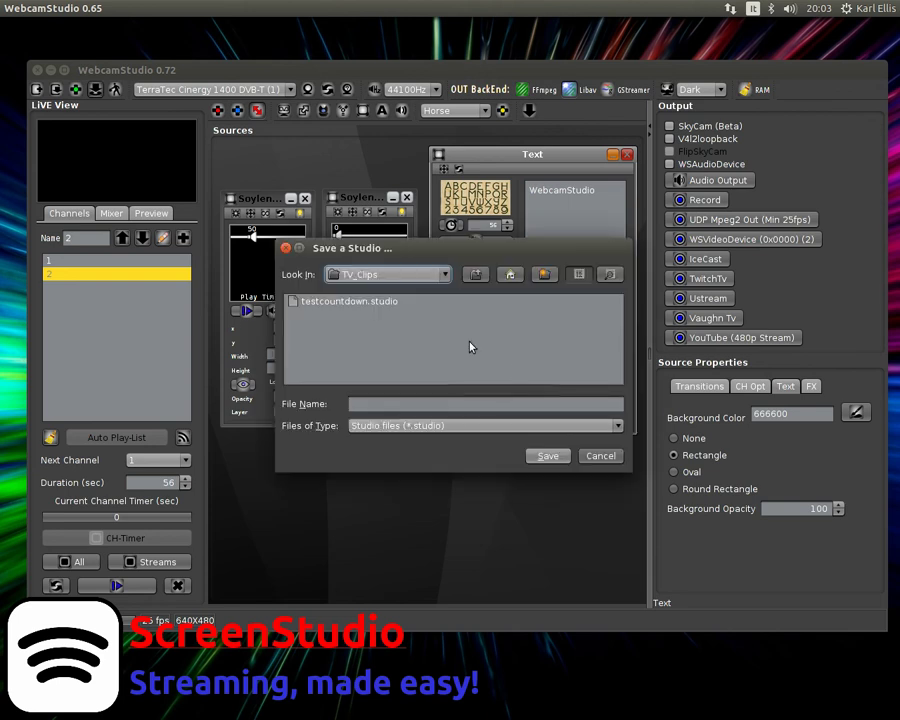
pyautogui.click(360, 301)
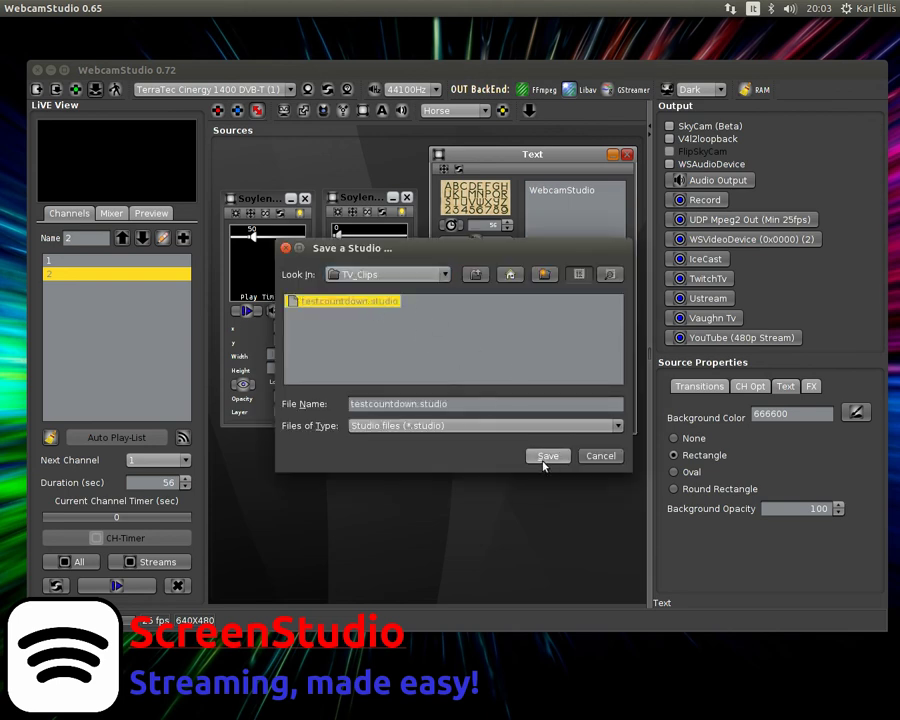
pyautogui.click(546, 457)
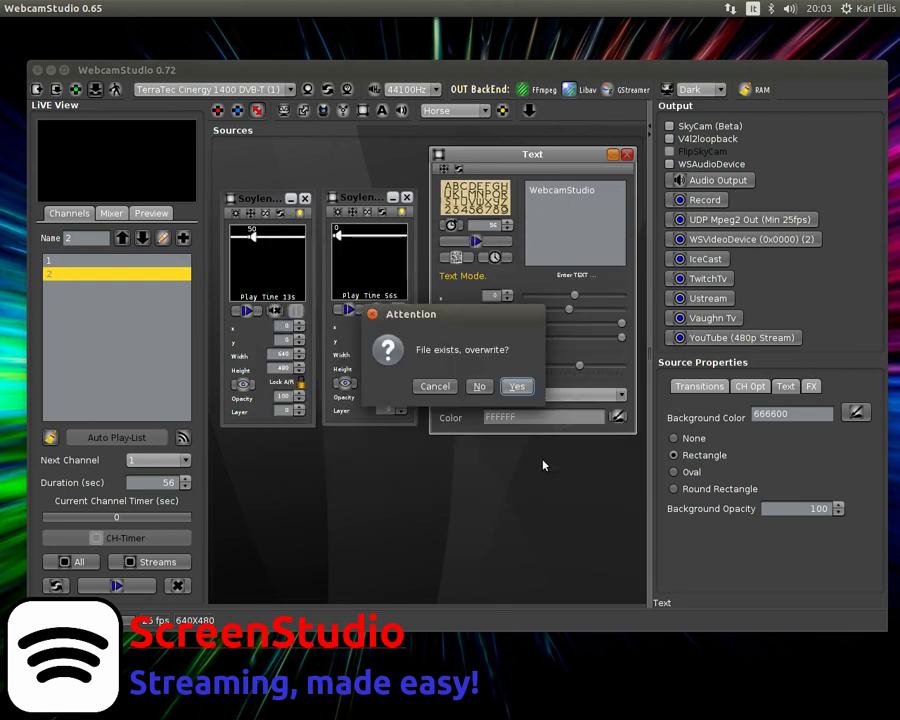
pyautogui.click(516, 386)
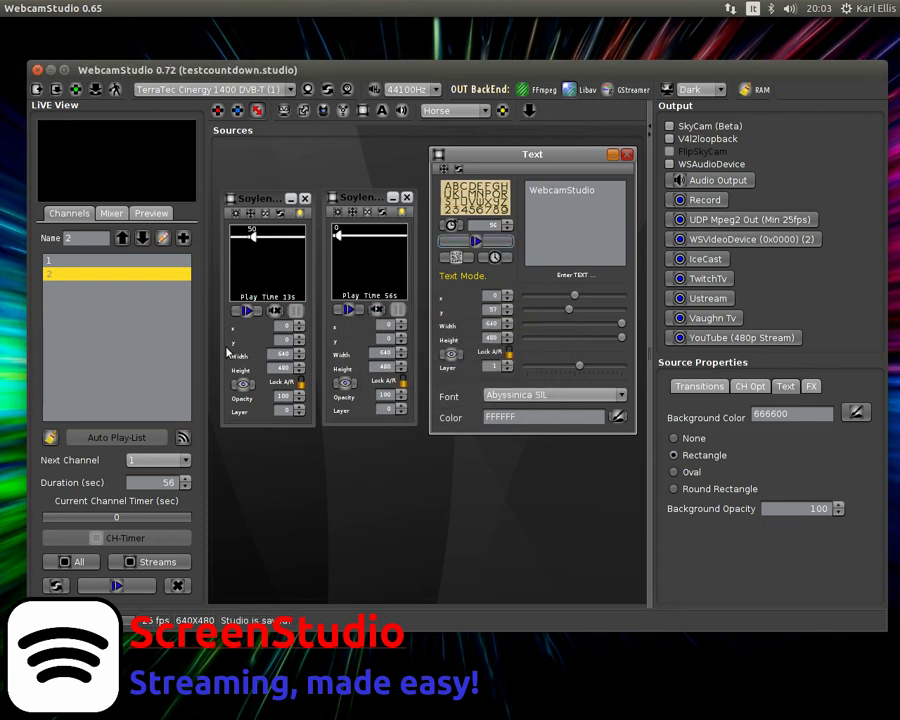
pyautogui.click(37, 89)
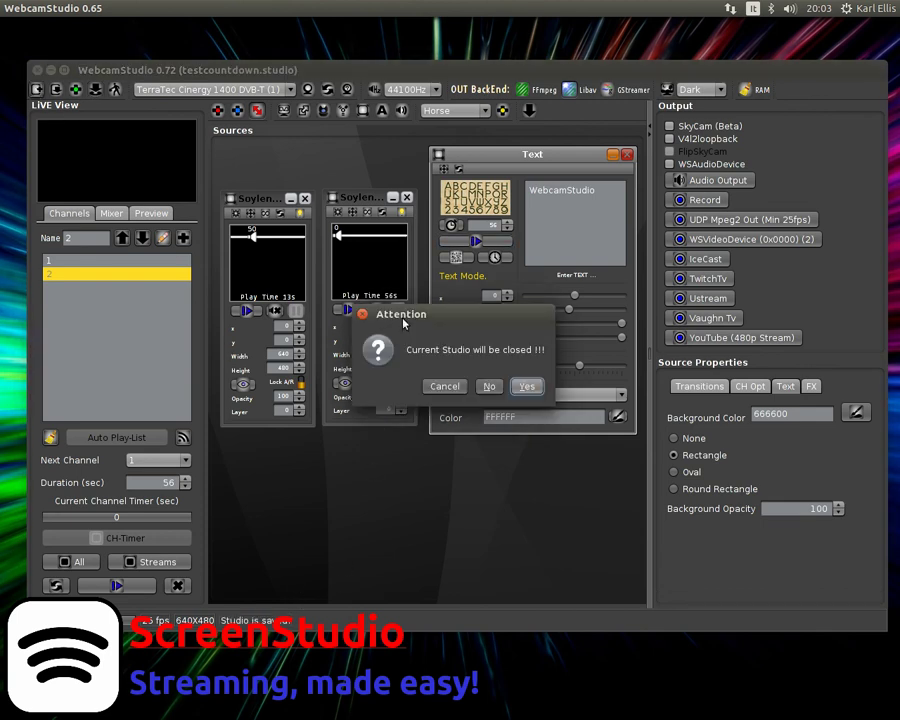
pyautogui.click(522, 383)
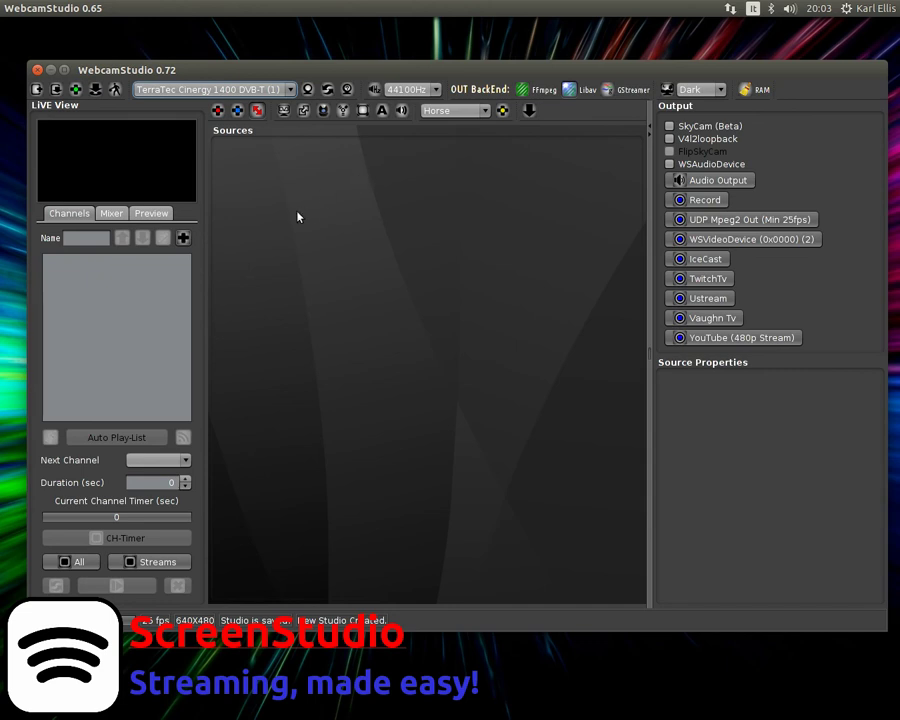
# Step: Load testcountdown.studio from the TV_Clips folder
pyautogui.click(56, 89)
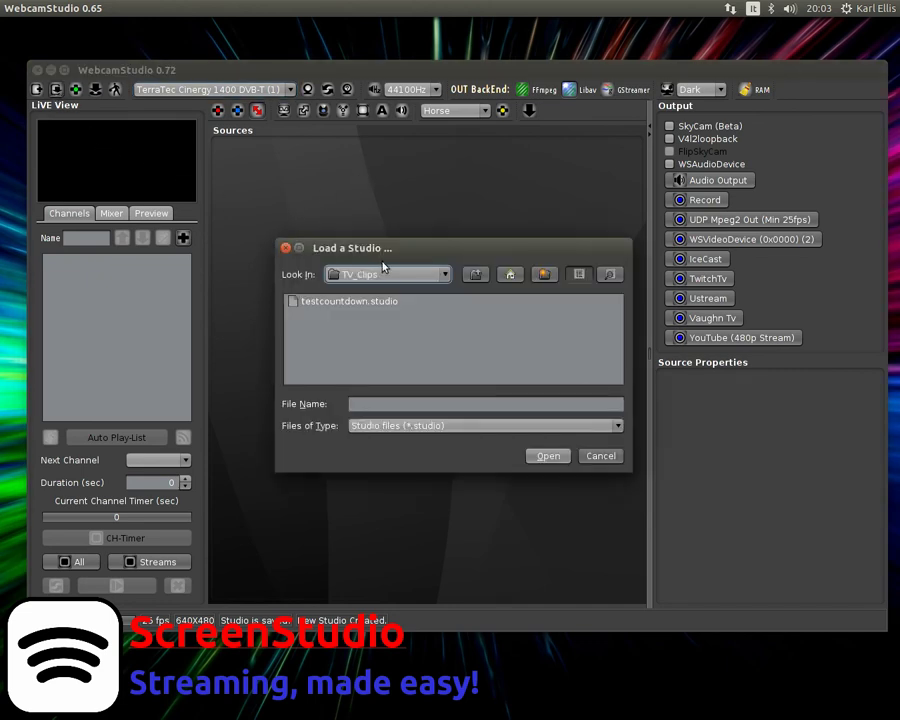
pyautogui.click(377, 302)
pyautogui.click(548, 456)
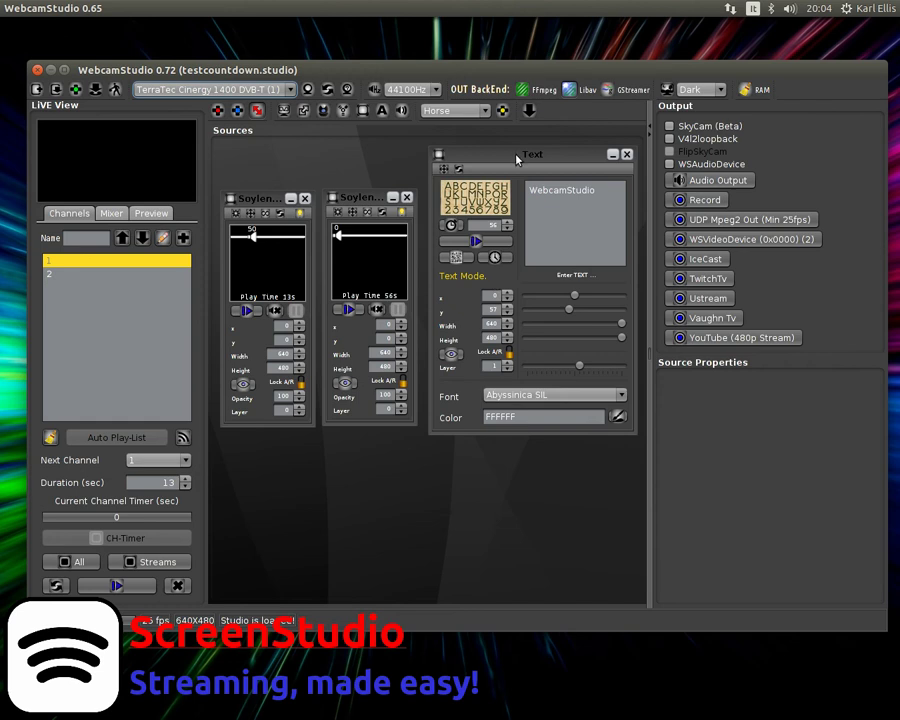
# Step: Arrange the two clip panels side by side and the text source panel beside them
pyautogui.moveTo(517, 155); pyautogui.dragTo(515, 215)
pyautogui.moveTo(365, 197); pyautogui.dragTo(348, 273)
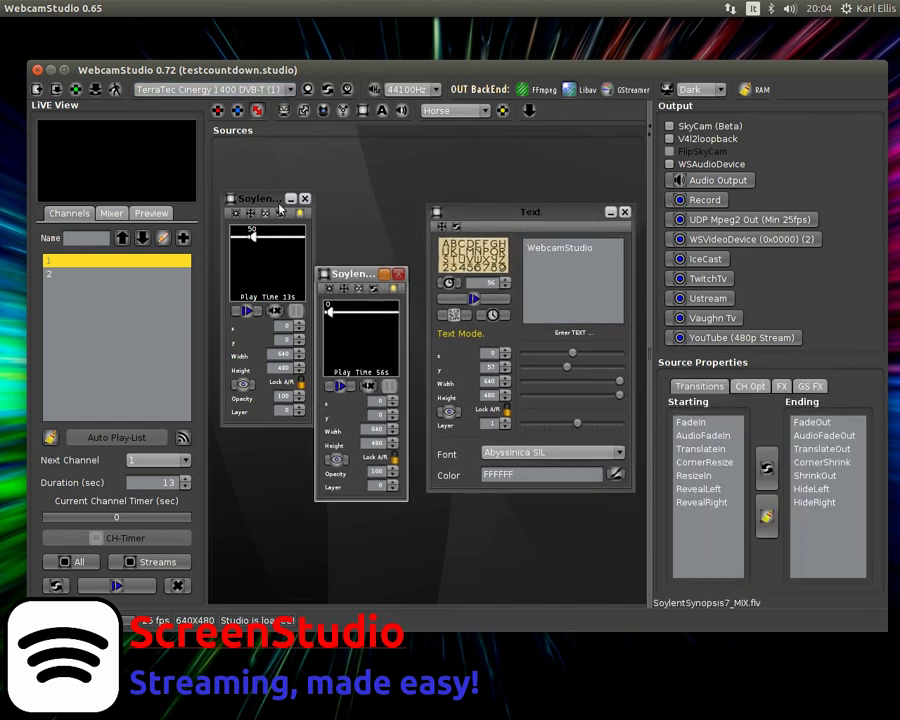
pyautogui.moveTo(273, 204); pyautogui.dragTo(264, 246)
pyautogui.moveTo(367, 279); pyautogui.dragTo(378, 210)
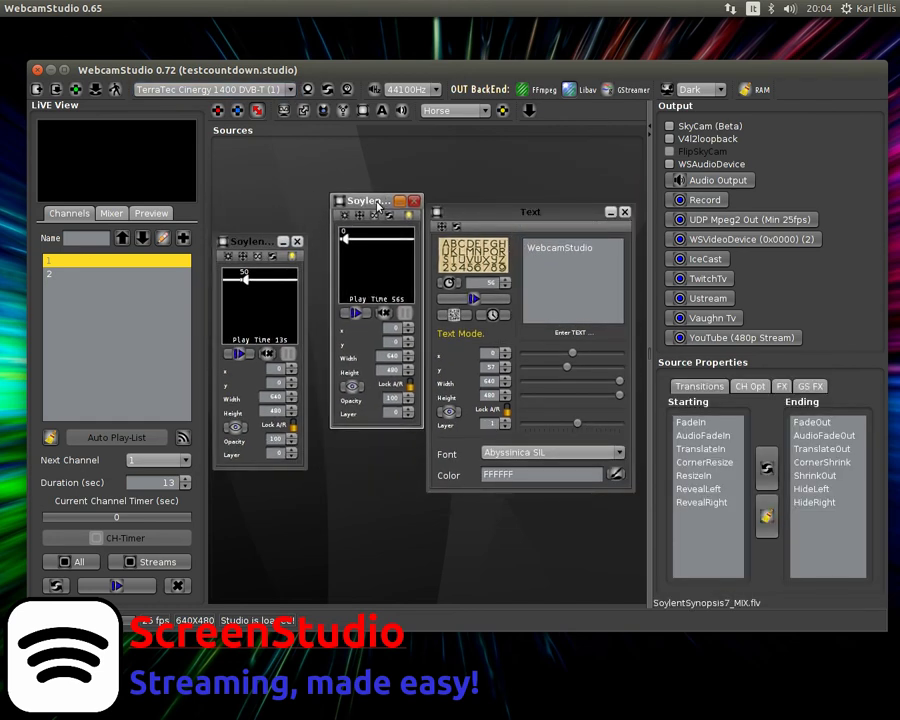
pyautogui.moveTo(490, 212); pyautogui.dragTo(499, 194)
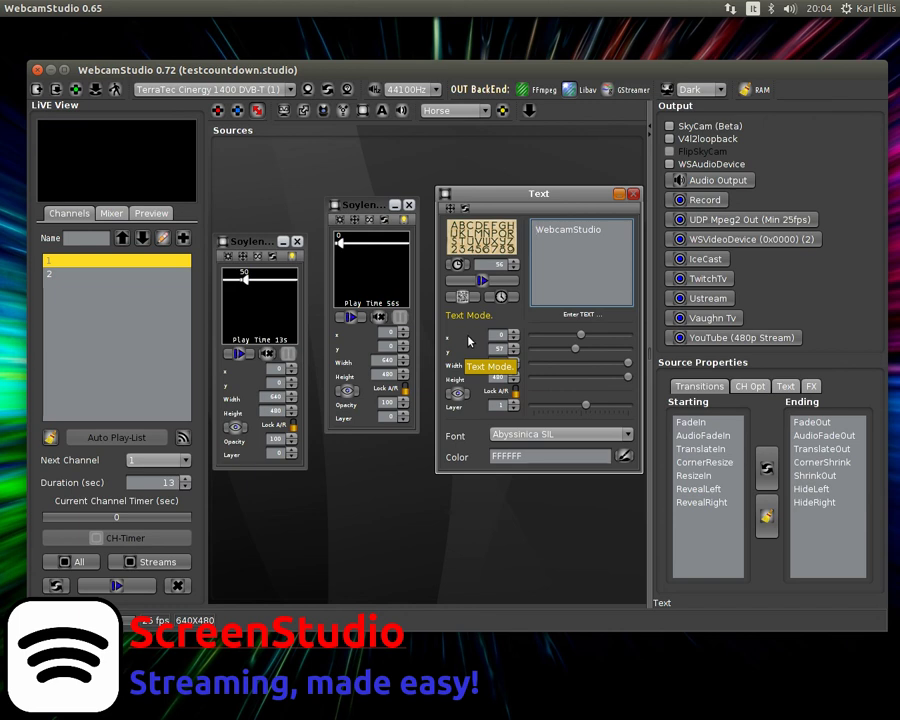
pyautogui.moveTo(495, 193); pyautogui.dragTo(493, 176)
pyautogui.click(752, 387)
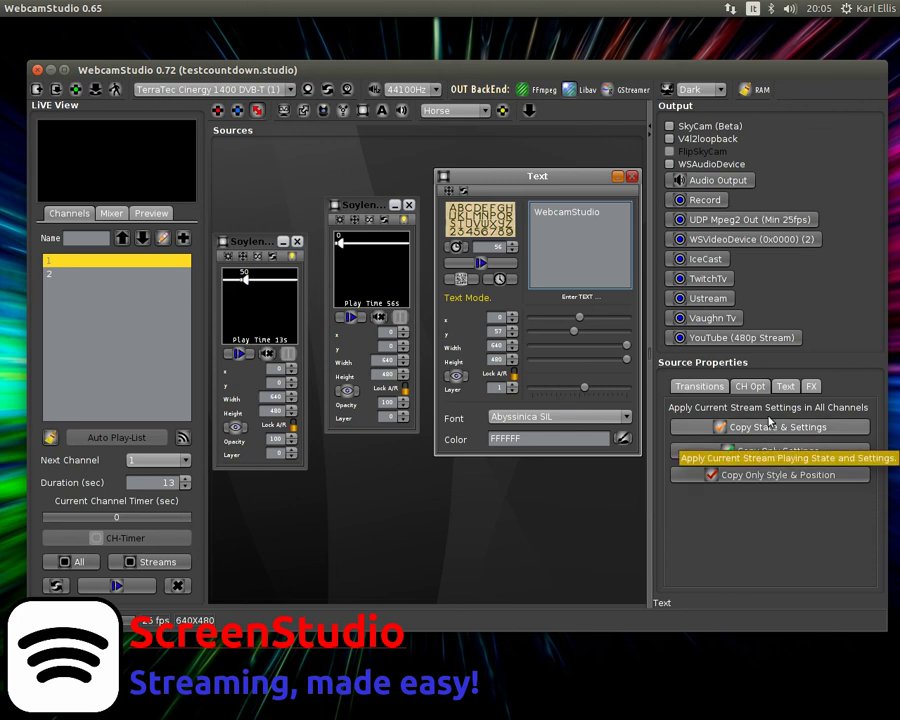
pyautogui.click(713, 388)
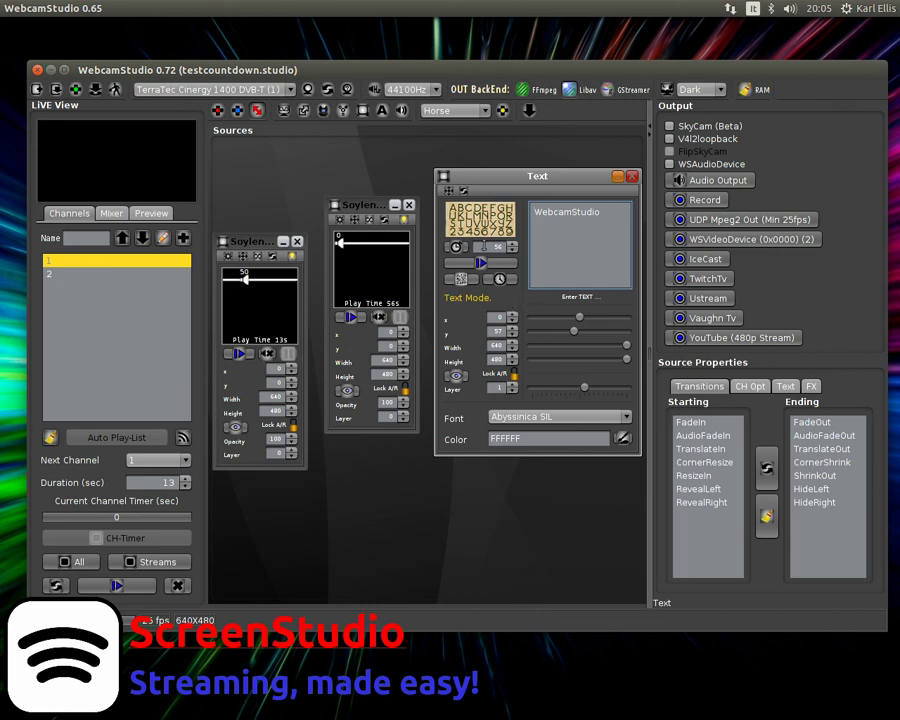
# Step: Put the text source in Timer Mode and start its 56-second countdown live
pyautogui.click(456, 246)
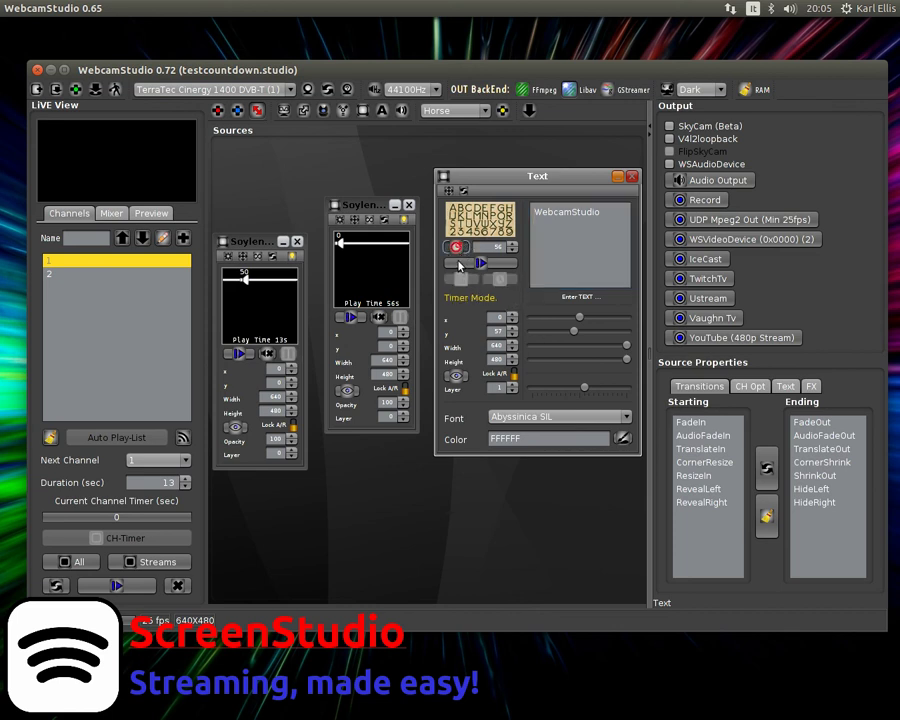
pyautogui.click(481, 263)
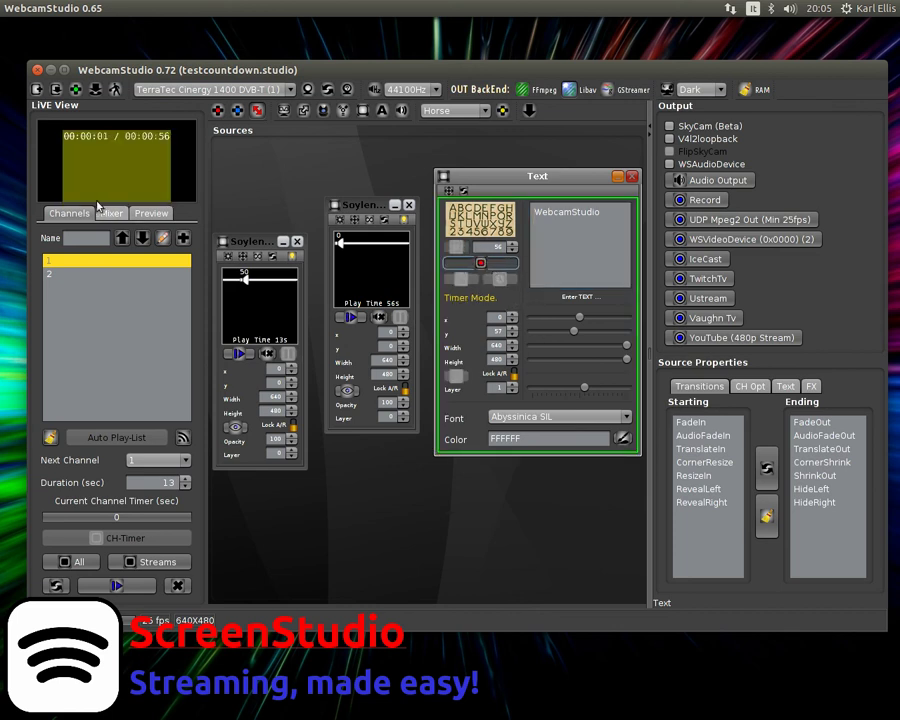